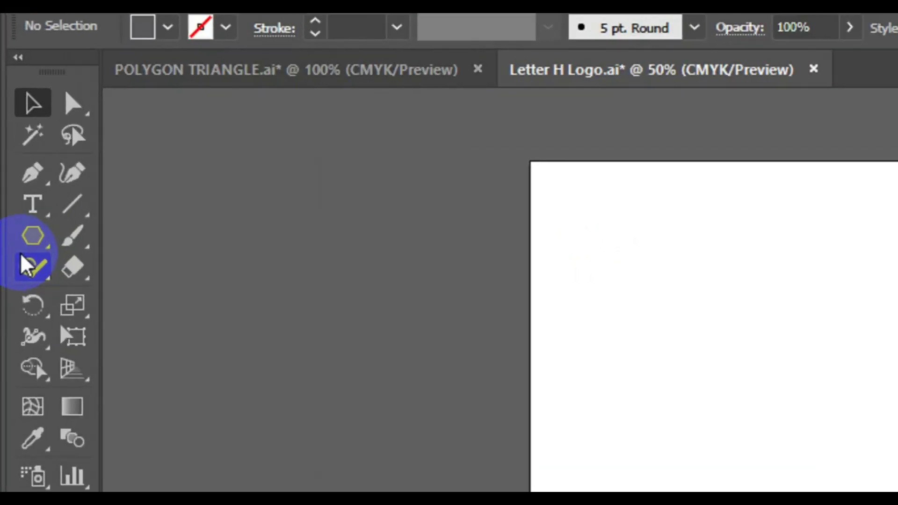
Choose the Ellipse tool with a black stroke set to 7 pt.
drag(31, 235, 216, 303)
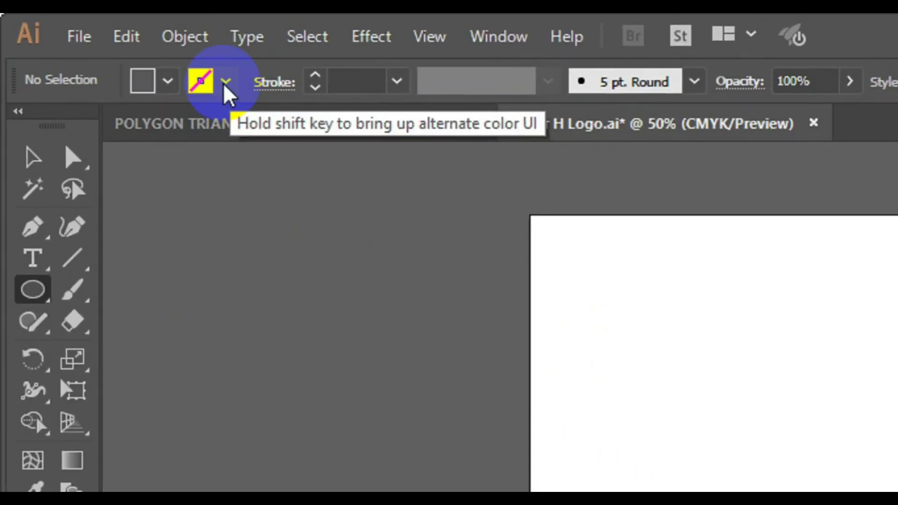
click(223, 83)
click(18, 126)
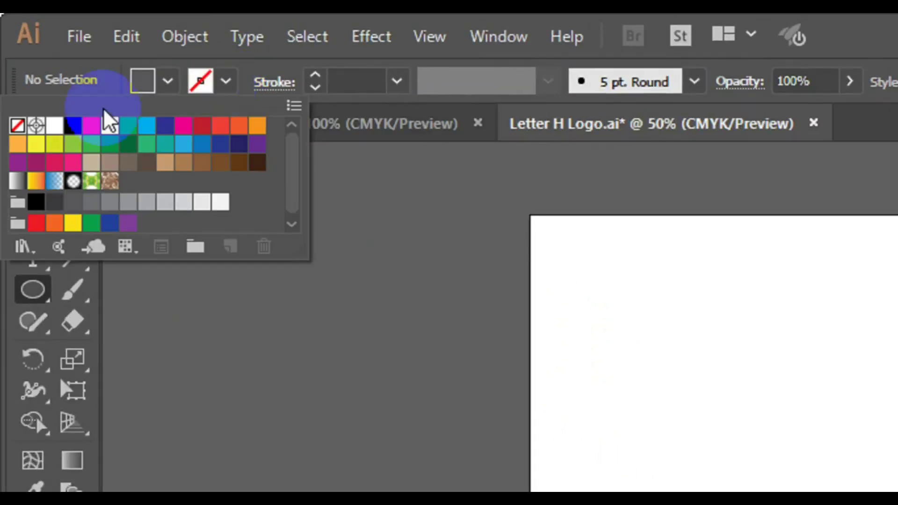
click(78, 129)
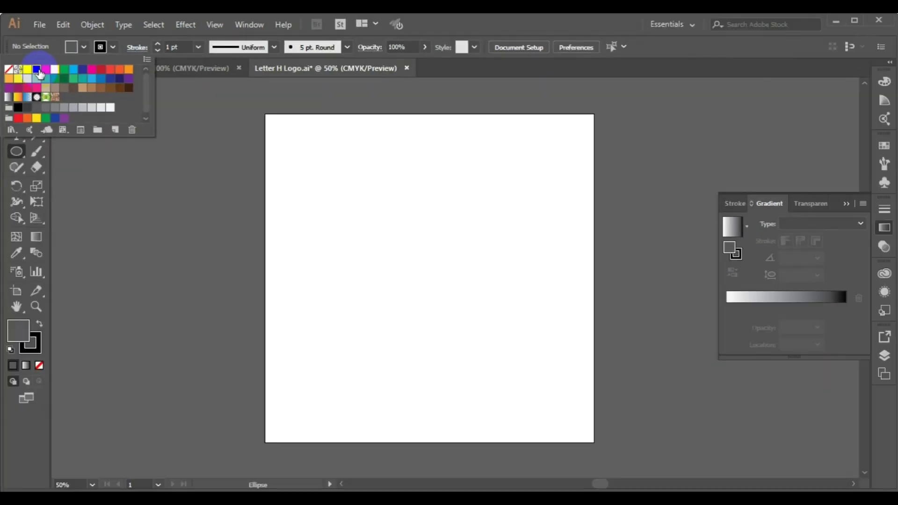
click(195, 46)
click(196, 47)
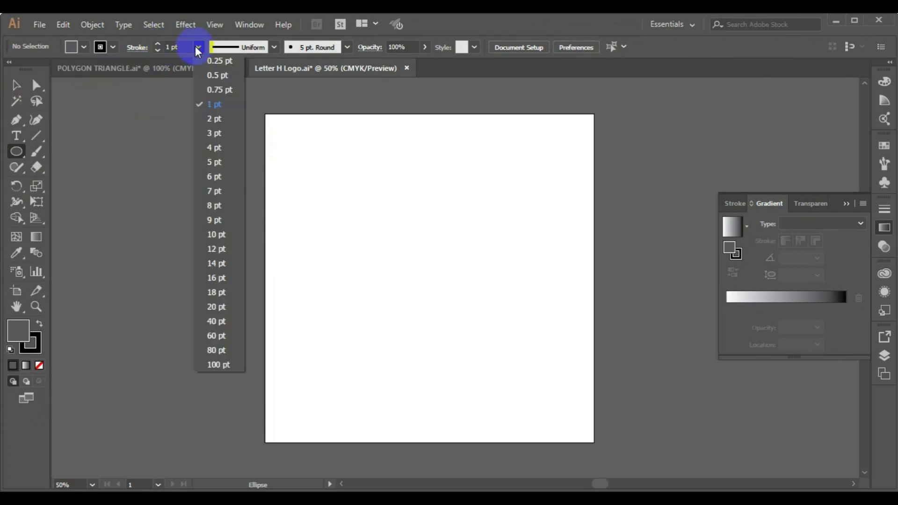
click(217, 191)
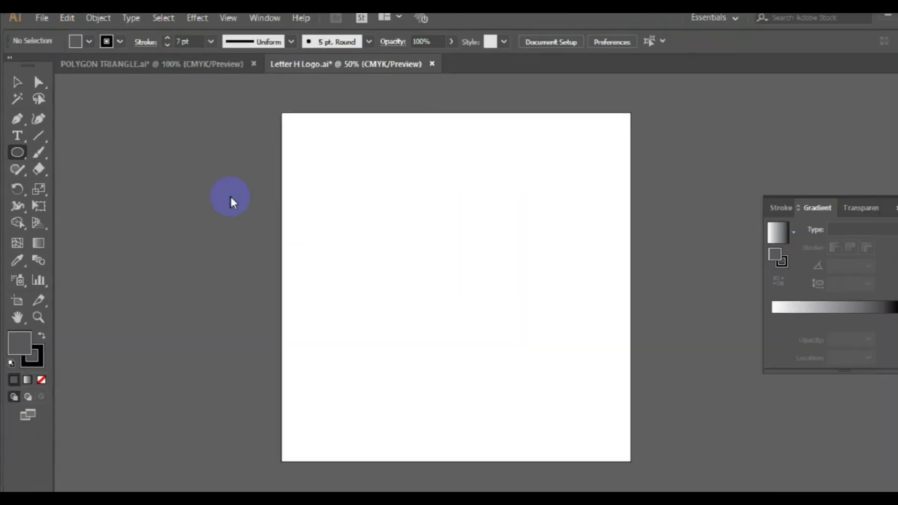
Draw a circle near the top-left and Alt-drag an overlapping duplicate to its right.
drag(329, 220, 373, 262)
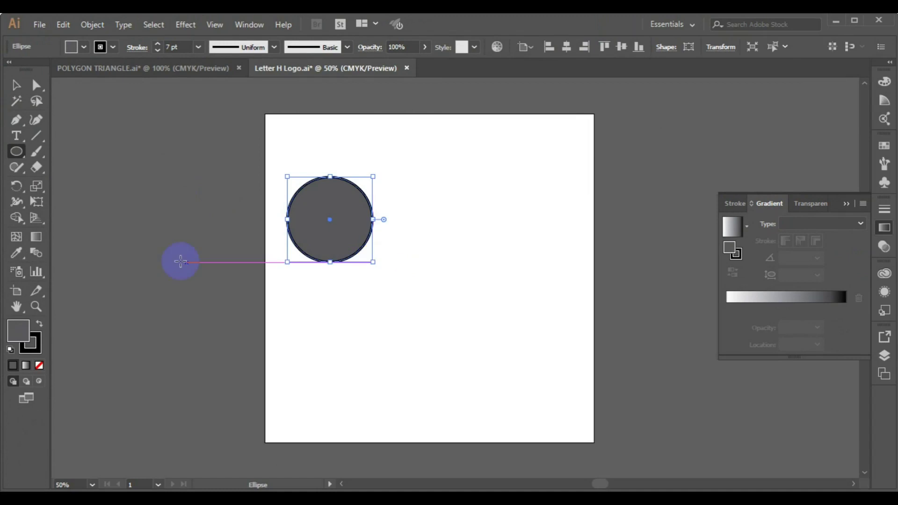
click(18, 90)
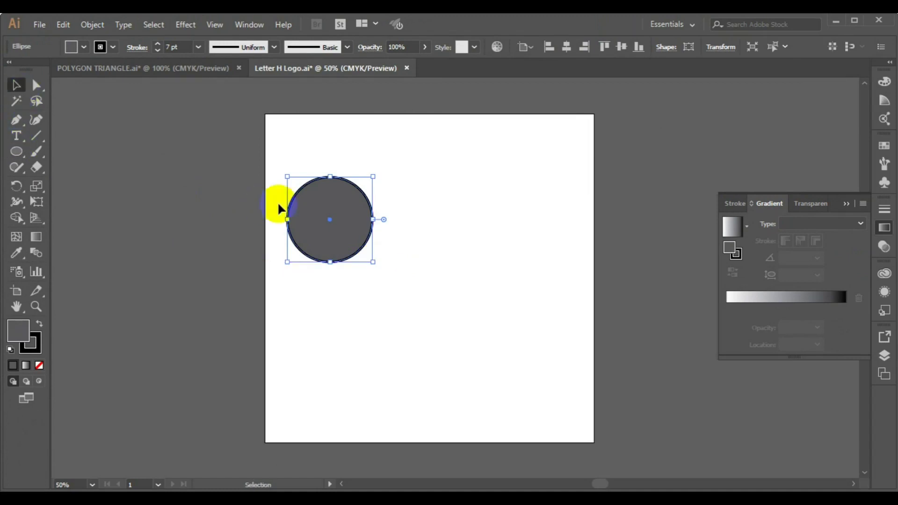
drag(330, 226, 383, 222)
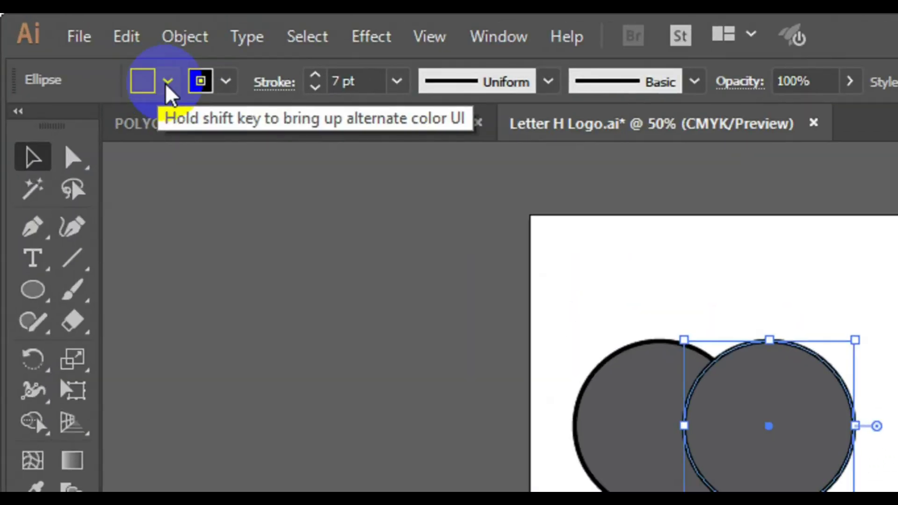
Set the right circle's fill to [None].
click(167, 84)
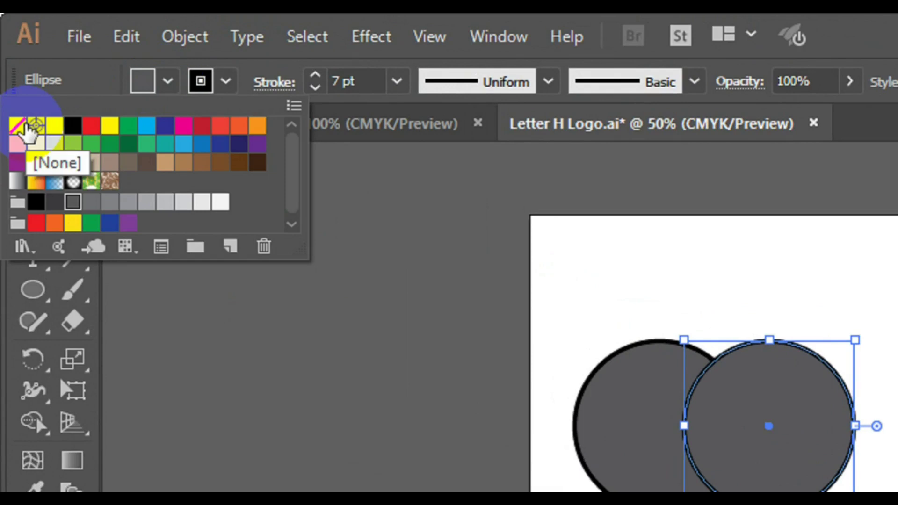
click(18, 126)
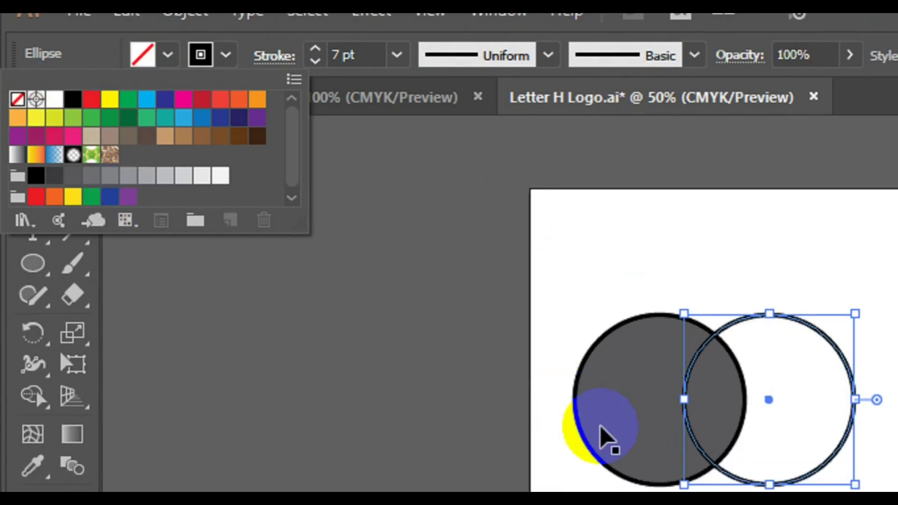
click(601, 429)
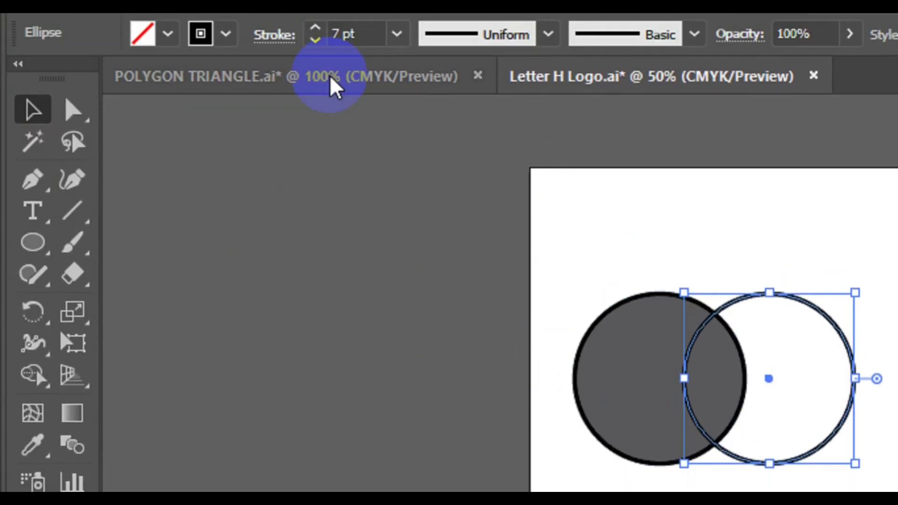
click(291, 201)
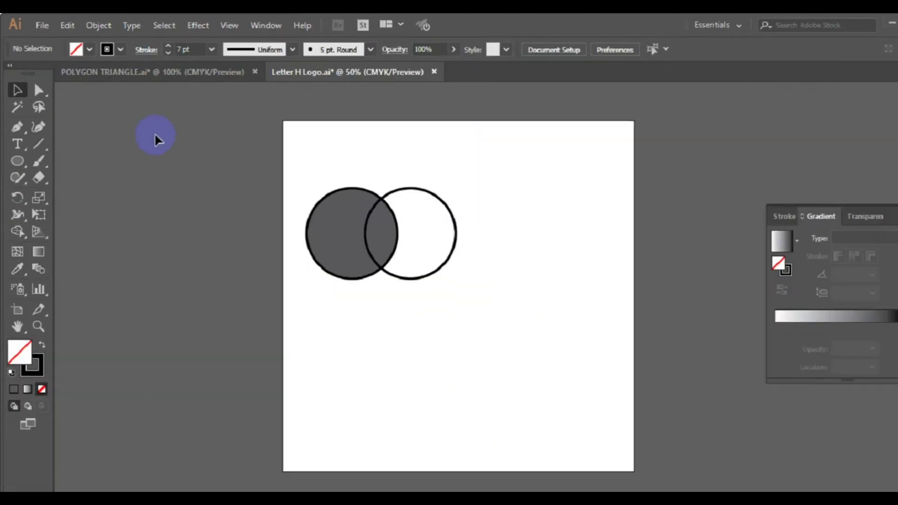
Set the left circle's fill to [None], then marquee-select both circles.
click(401, 310)
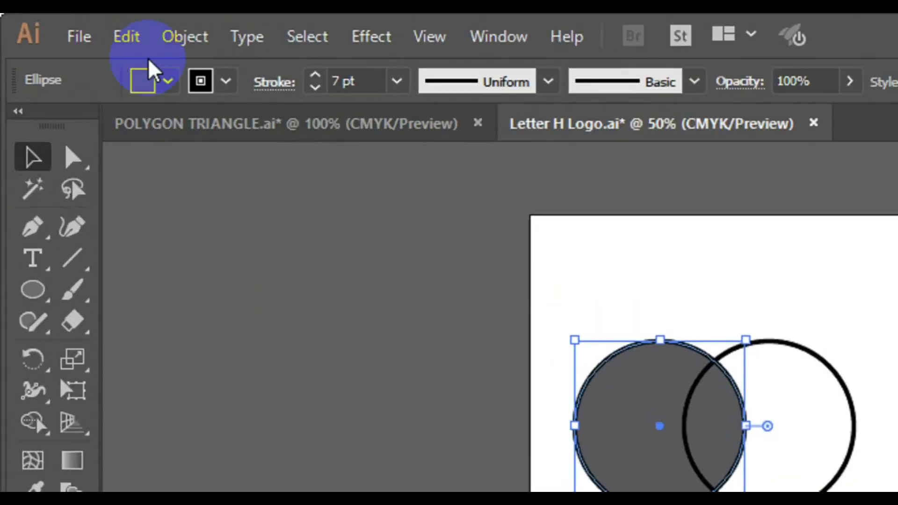
click(154, 77)
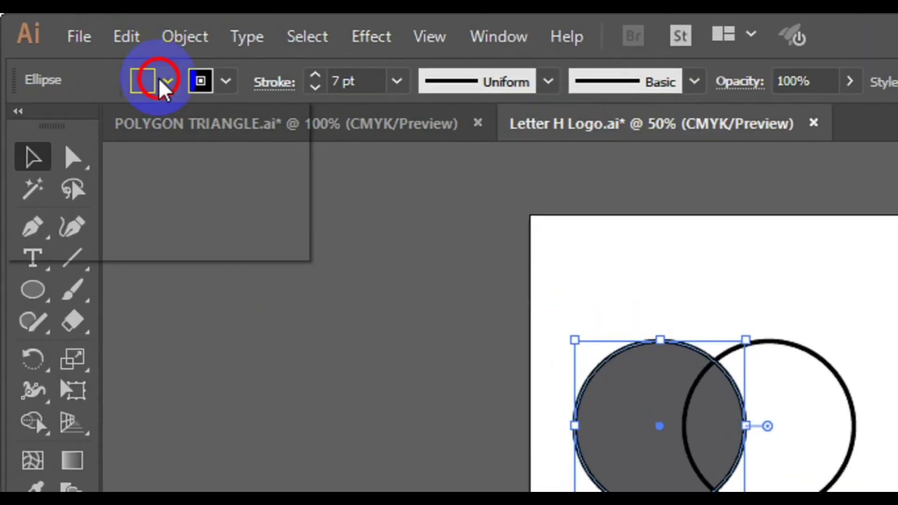
click(19, 127)
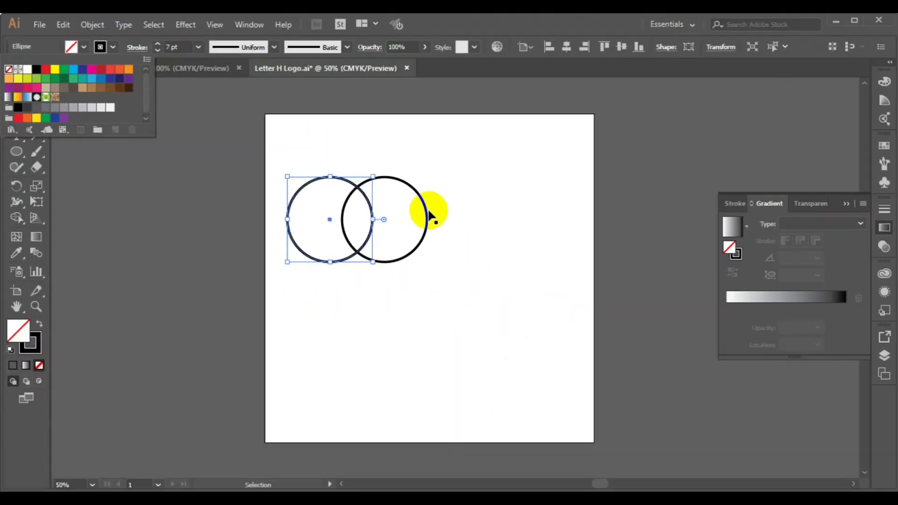
click(245, 138)
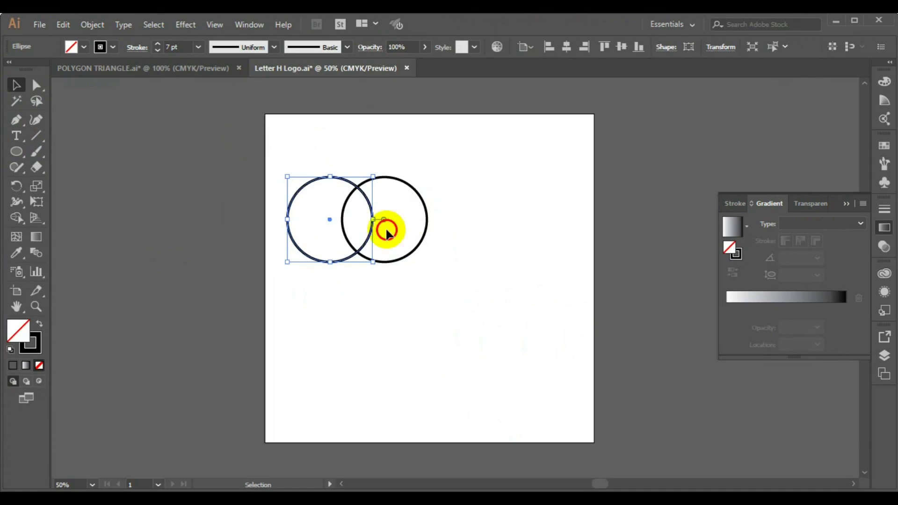
drag(265, 176, 478, 305)
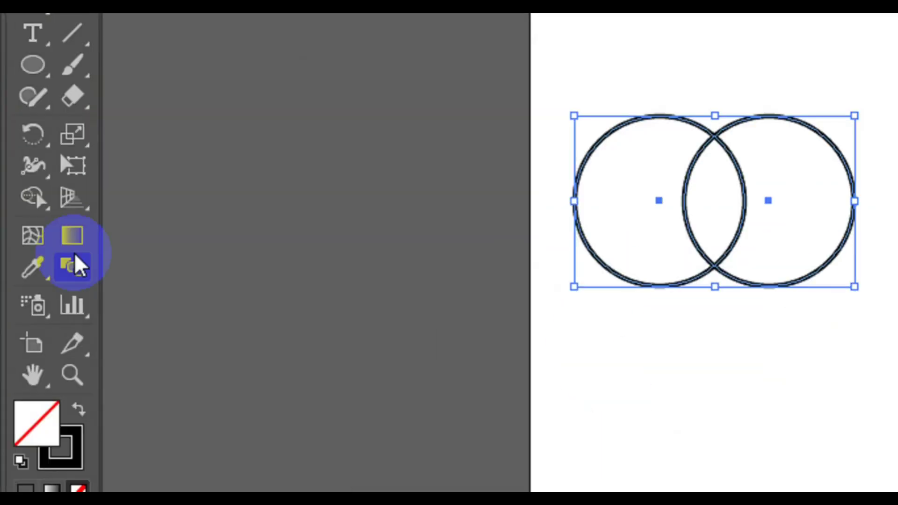
click(18, 225)
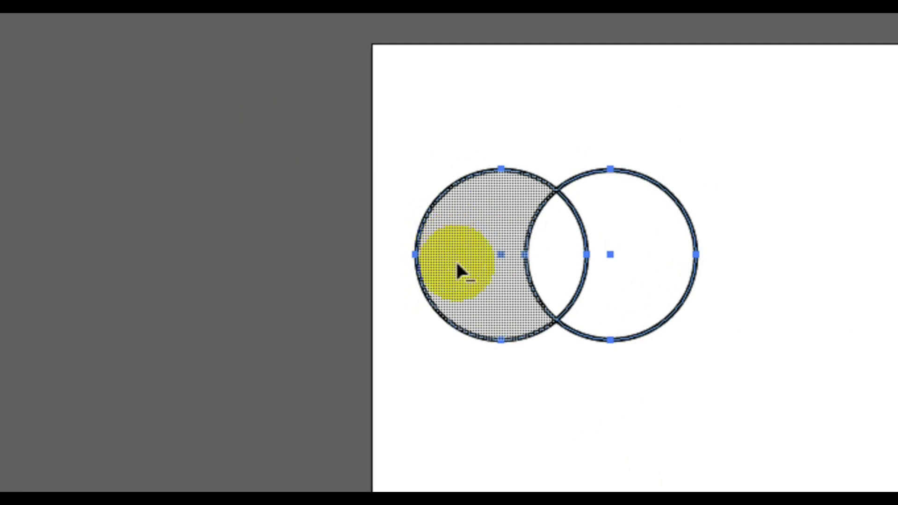
Alt-drag through the left and right crescents with Shape Builder, then select the remaining lens.
drag(469, 169, 464, 366)
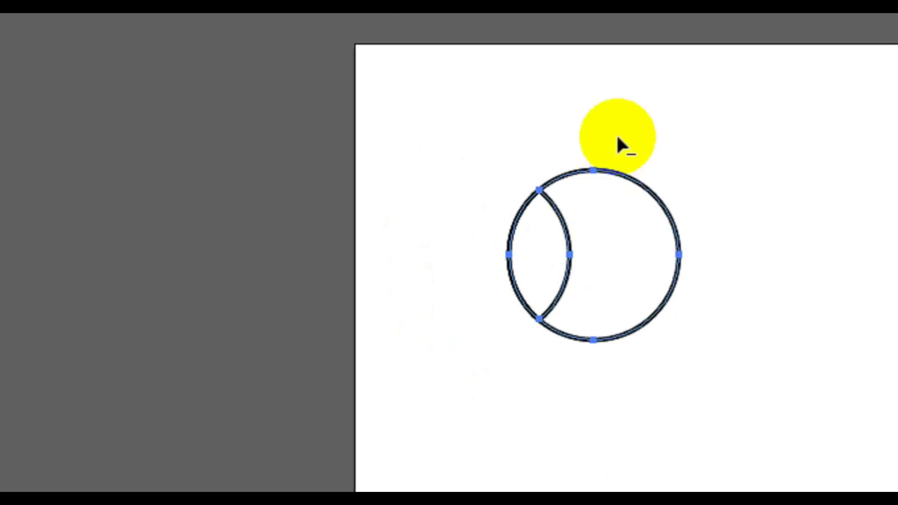
mouse_move(617, 164)
mouse_down()
mouse_move(626, 390)
mouse_move(626, 383)
mouse_up()
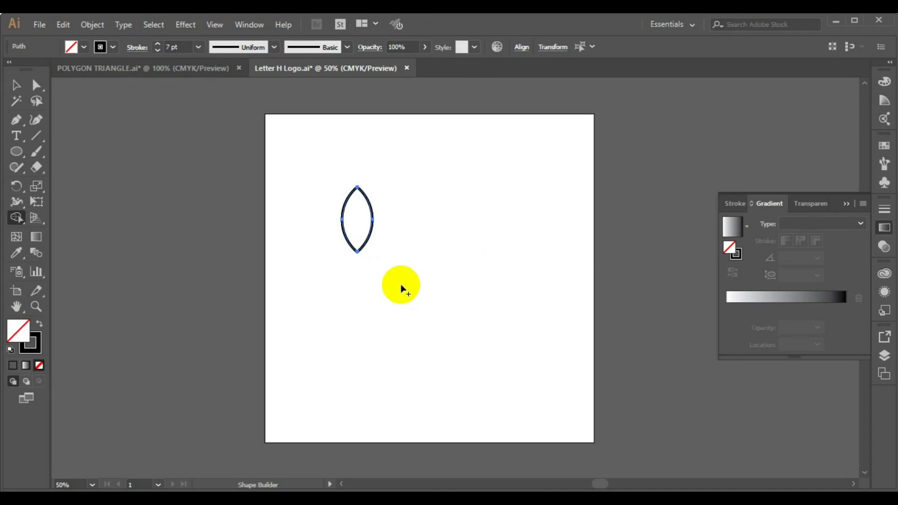
key(ctrl+a)
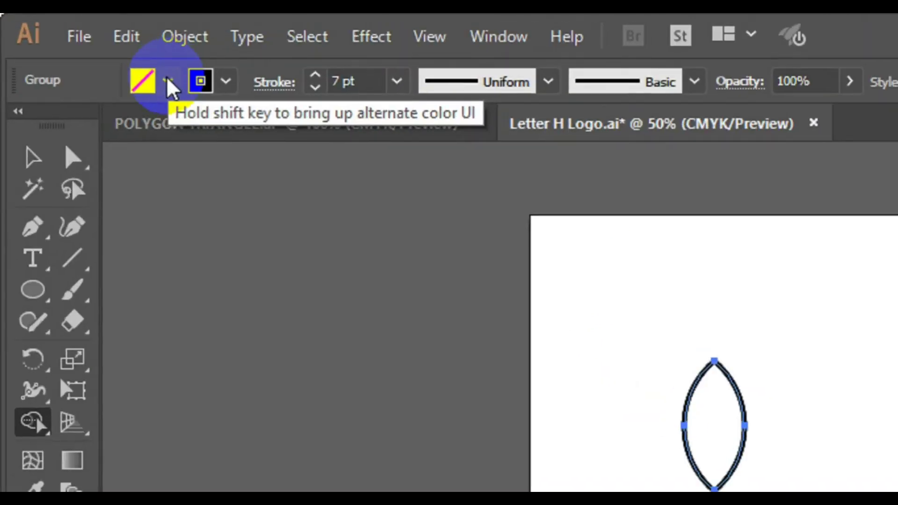
Fill the lens shape with CMYK Cyan.
click(85, 48)
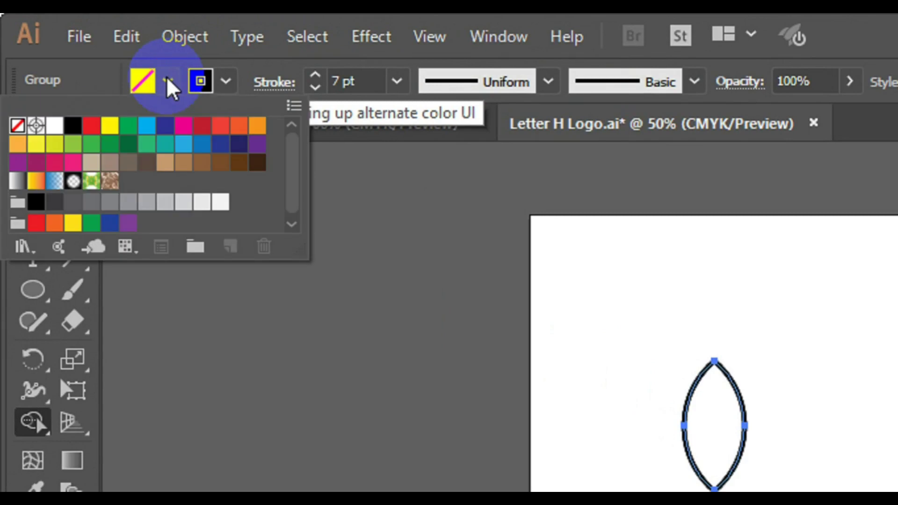
click(91, 125)
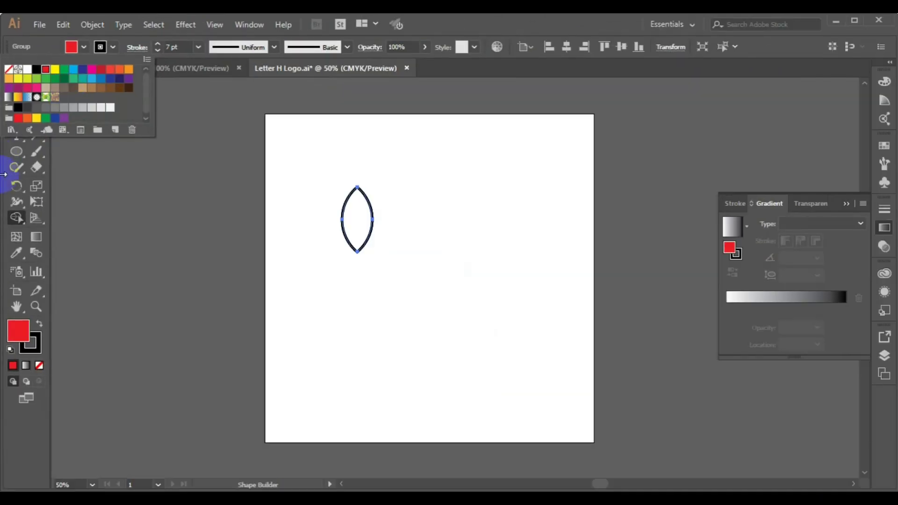
click(15, 88)
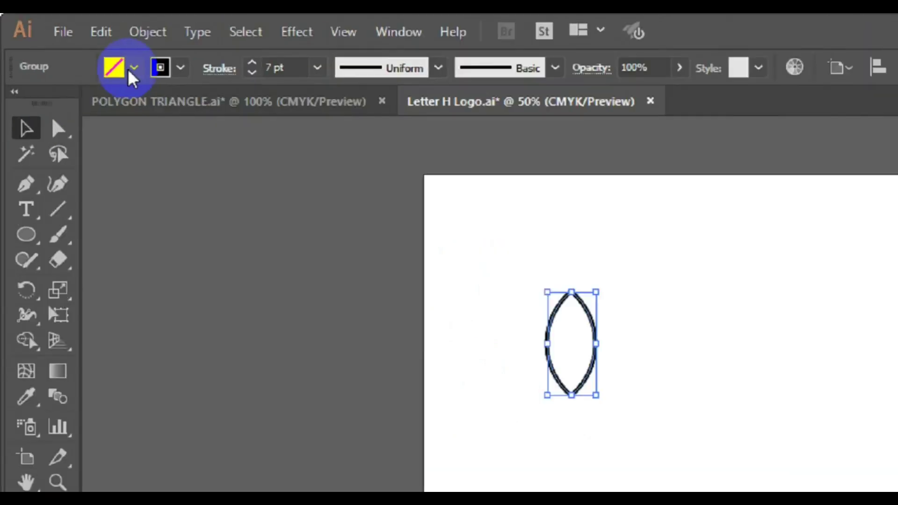
click(134, 68)
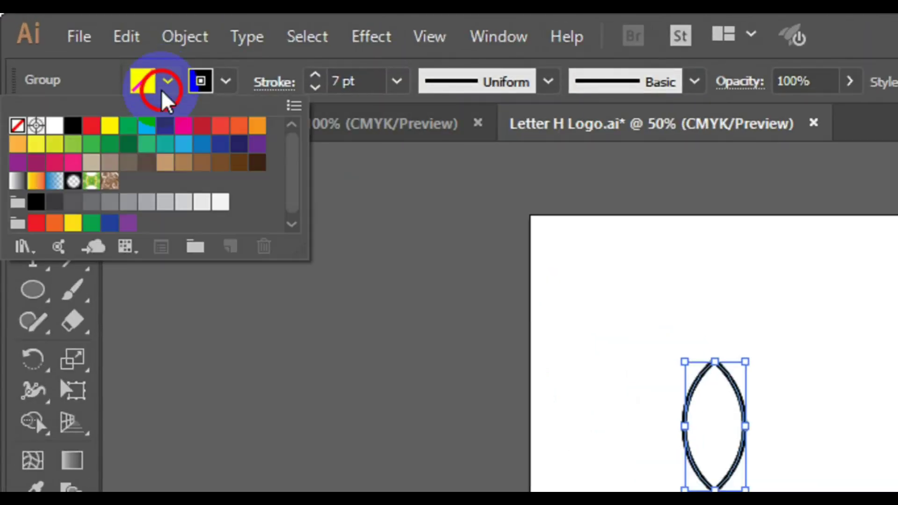
click(146, 125)
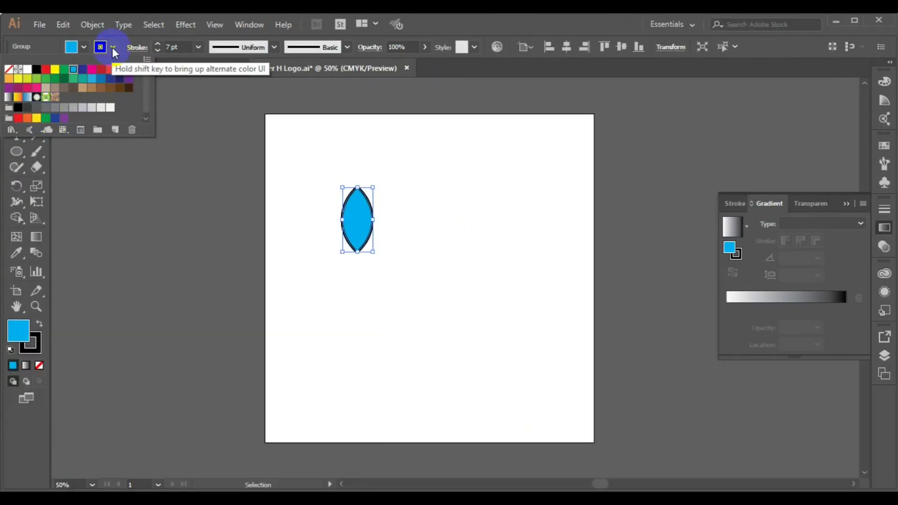
Set the lens shape's stroke to [None], removing the black outline.
click(112, 46)
click(112, 47)
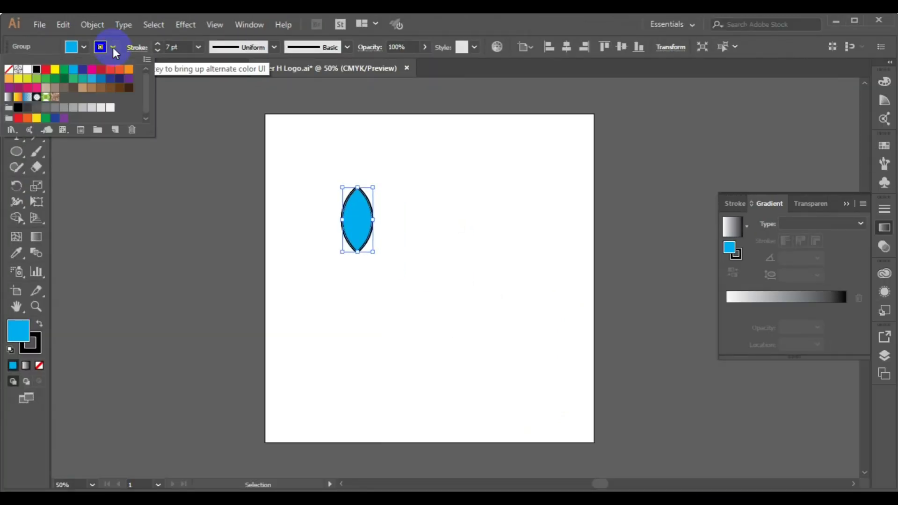
click(10, 69)
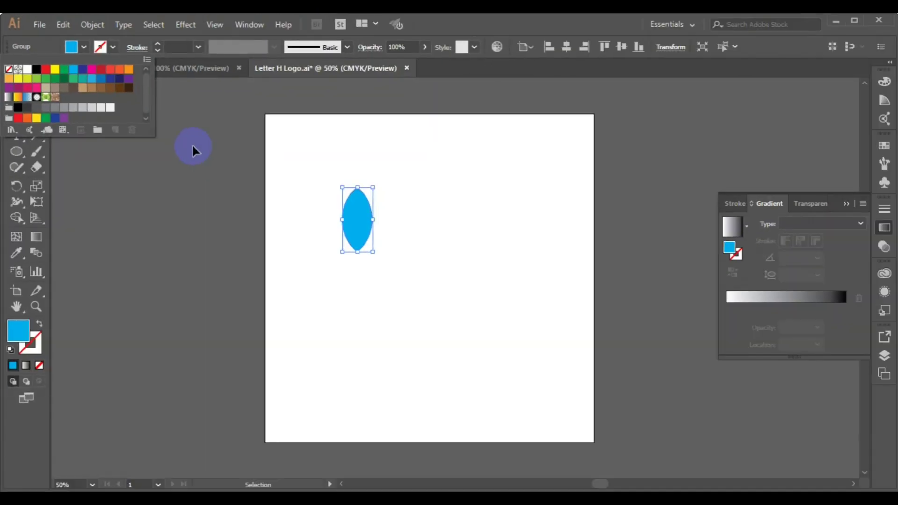
click(192, 145)
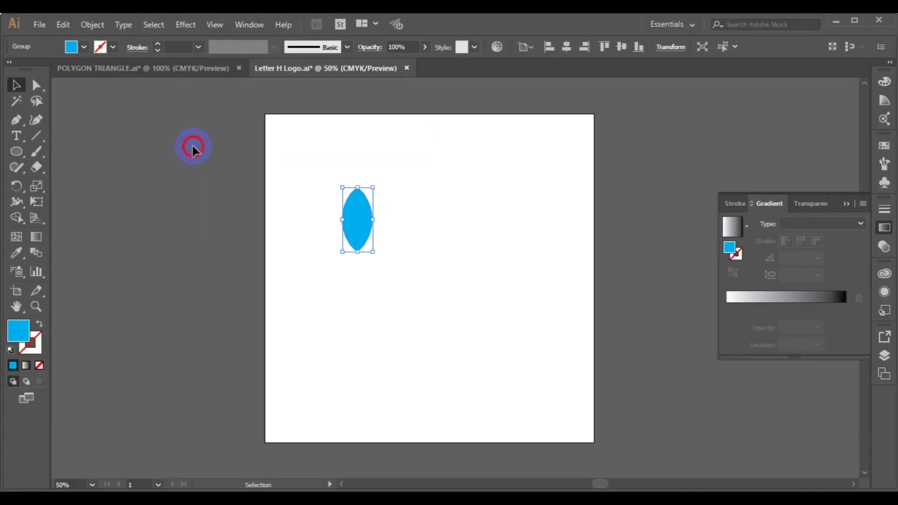
drag(605, 483, 594, 482)
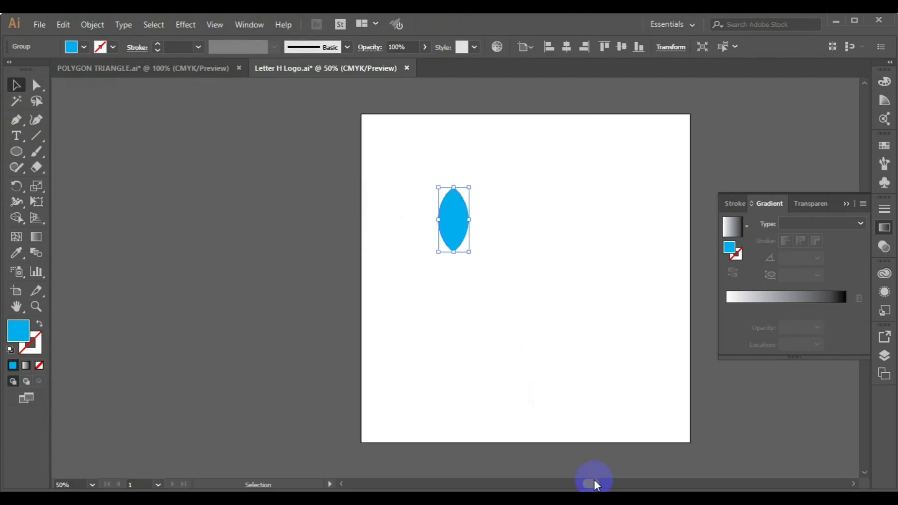
Delete the lens, draw a square with the Rectangle tool, and move it to the artboard centre.
key(Delete)
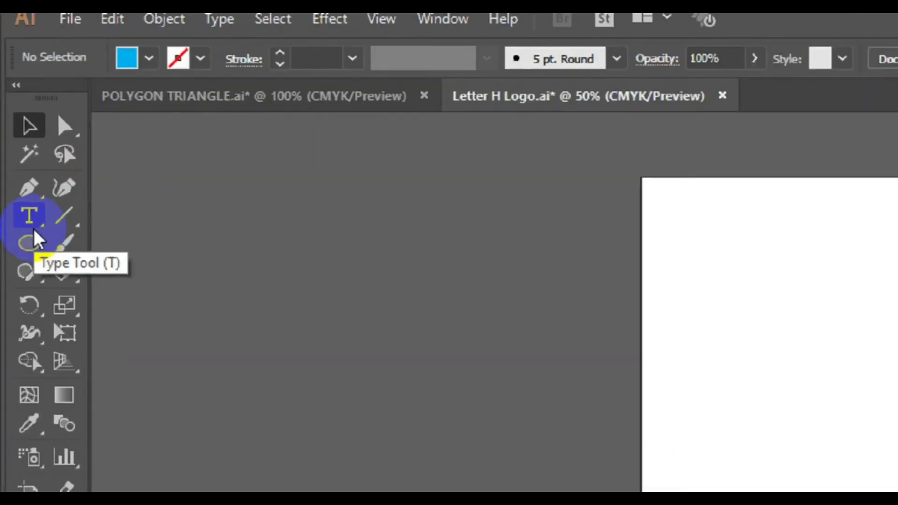
click(31, 247)
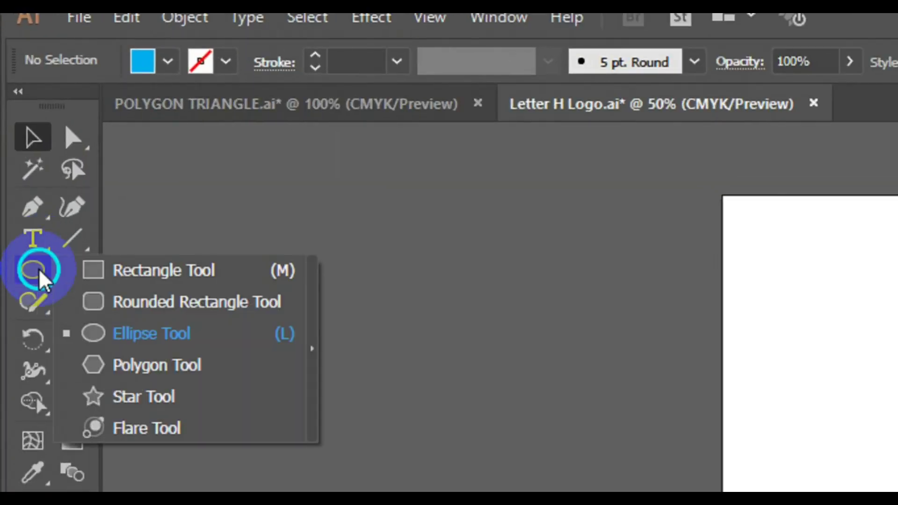
click(196, 283)
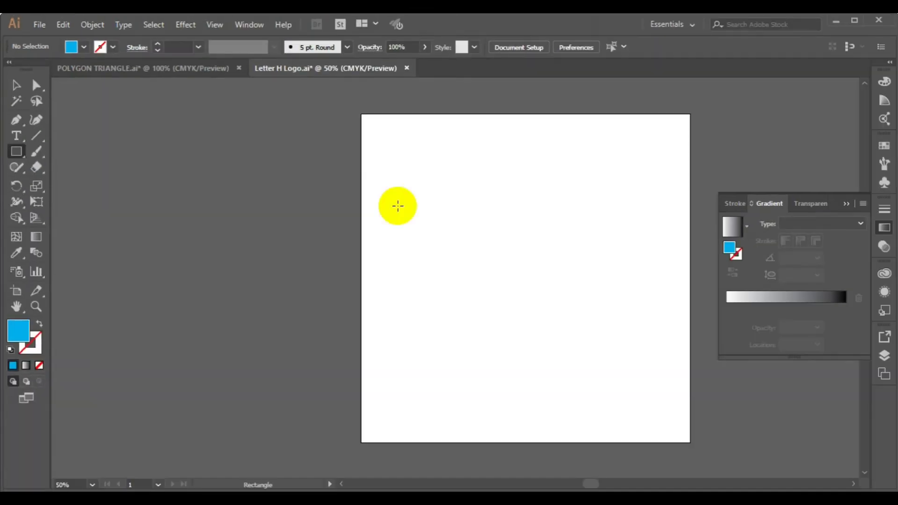
mouse_move(397, 206)
mouse_down()
mouse_move(457, 245)
mouse_move(465, 268)
mouse_move(450, 257)
mouse_up()
click(15, 88)
drag(375, 204, 499, 293)
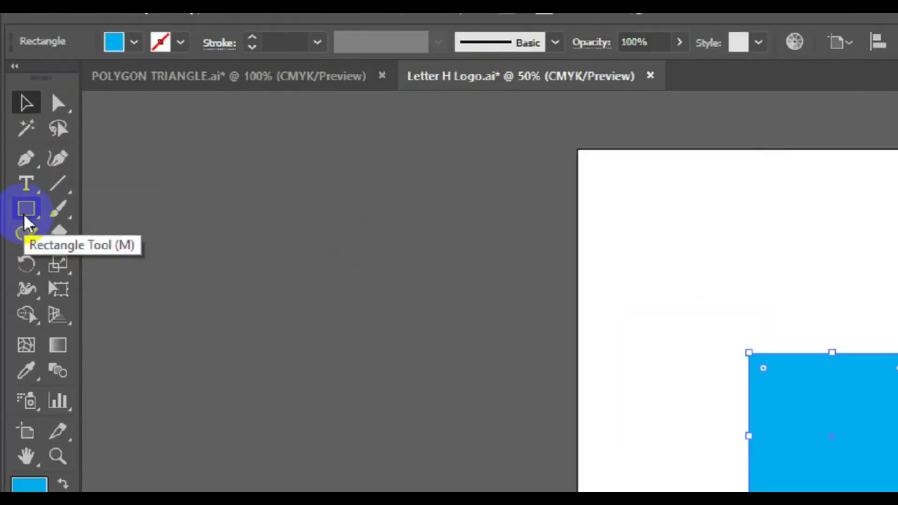
click(26, 213)
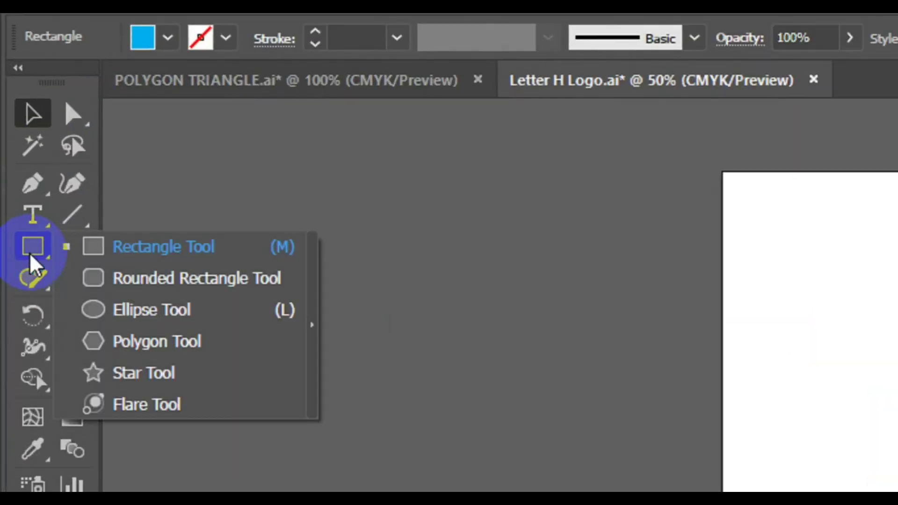
Create a 3-sided polygon and fill it red.
click(202, 350)
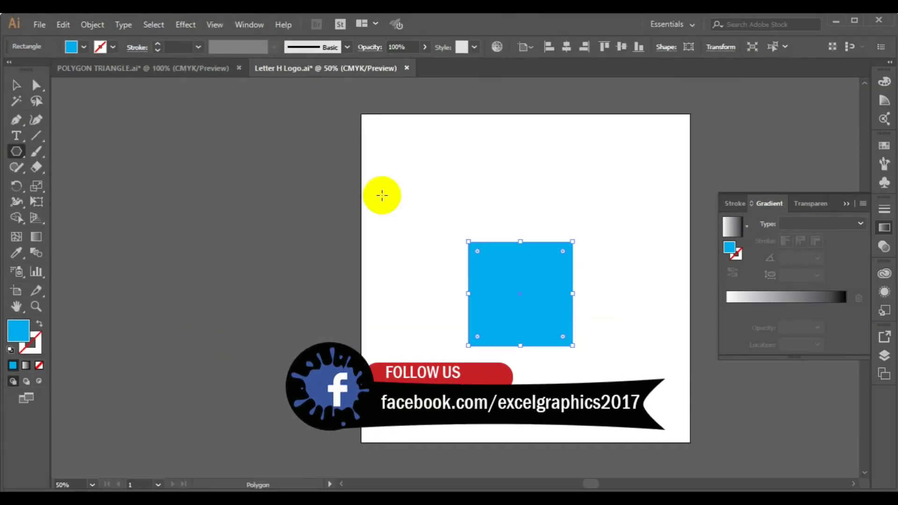
click(382, 195)
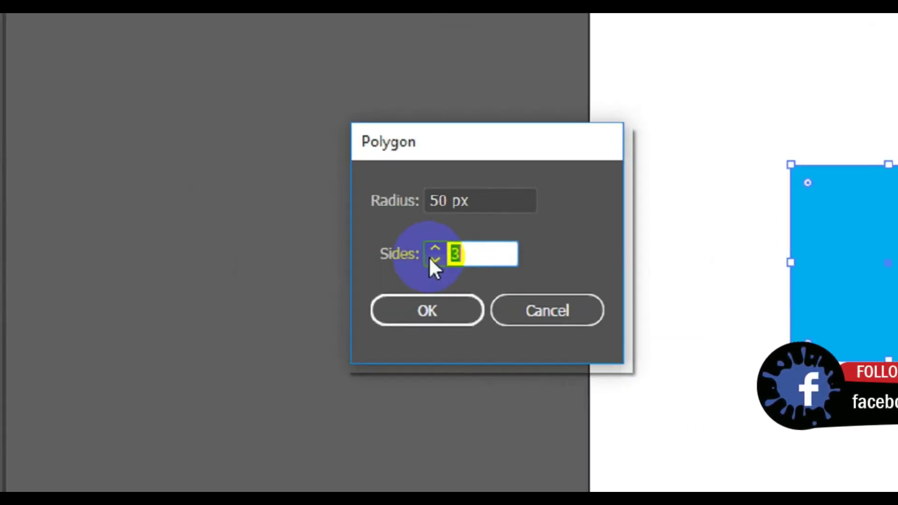
click(437, 252)
click(424, 310)
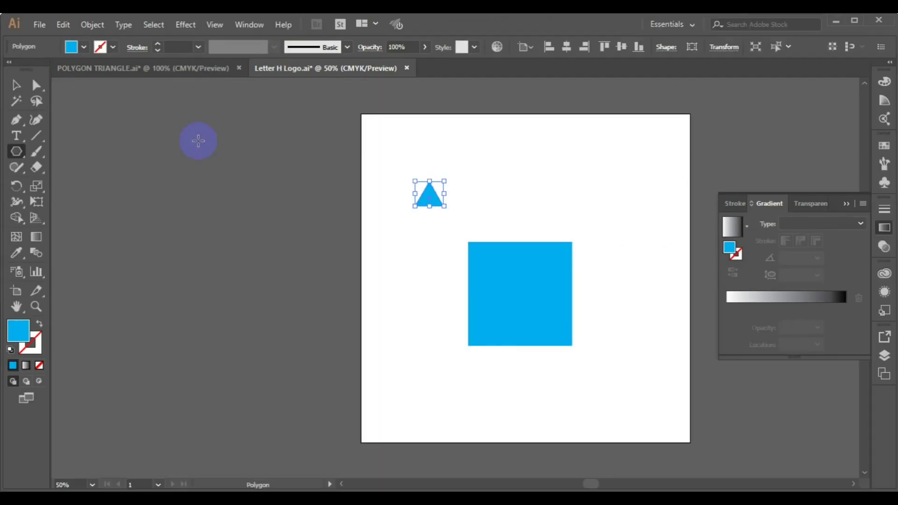
click(82, 47)
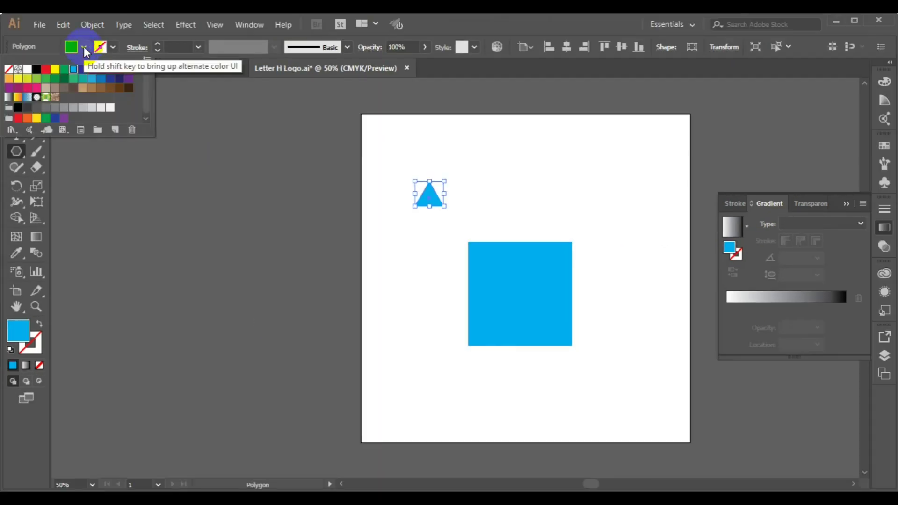
click(46, 69)
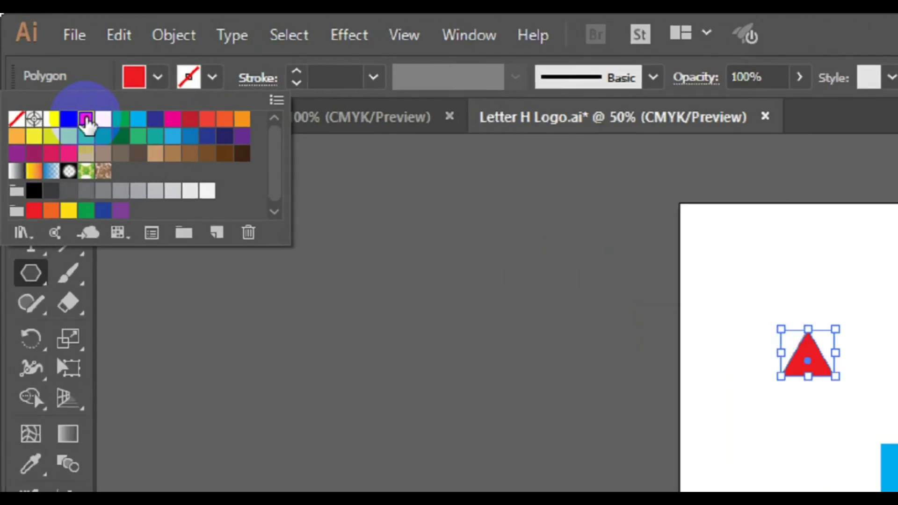
click(31, 282)
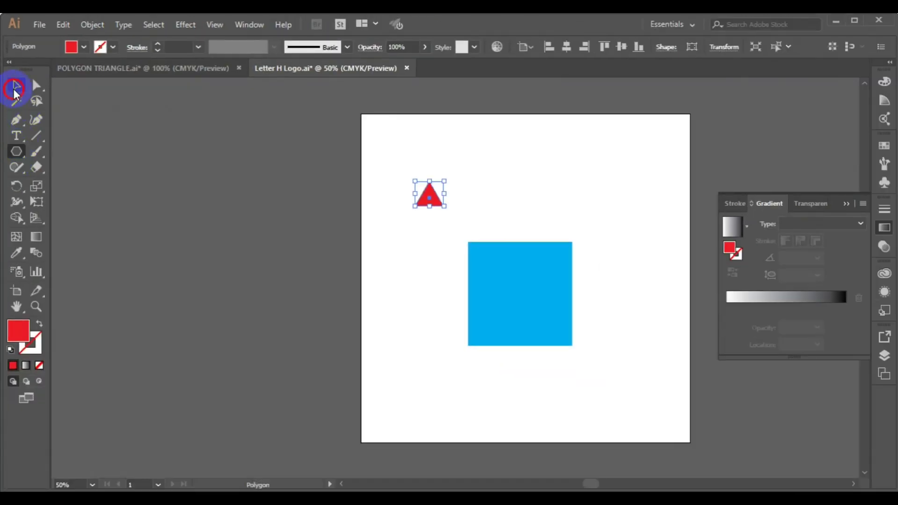
Scale the triangle to about 283 by 245 px, place it atop the square, and select both.
click(15, 88)
click(507, 227)
mouse_move(506, 228)
mouse_down()
mouse_move(537, 234)
mouse_move(523, 231)
mouse_up()
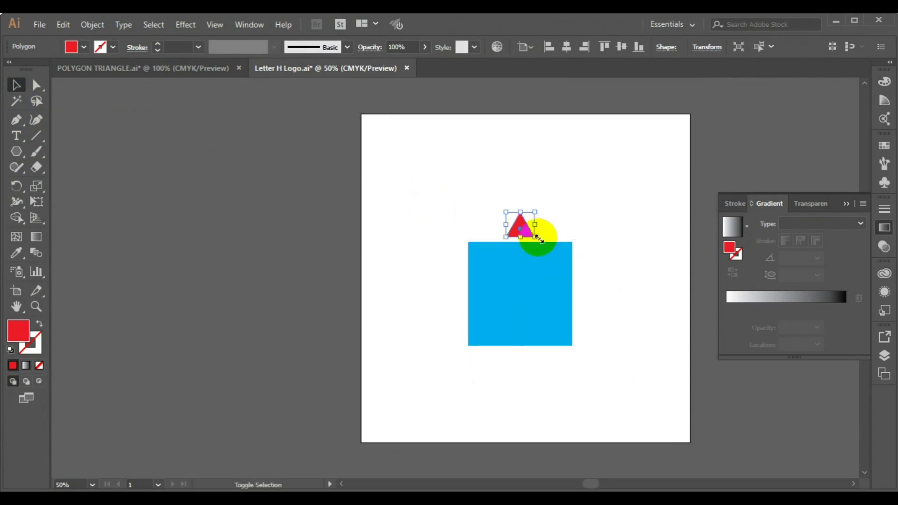
drag(538, 238, 593, 287)
drag(535, 230, 533, 218)
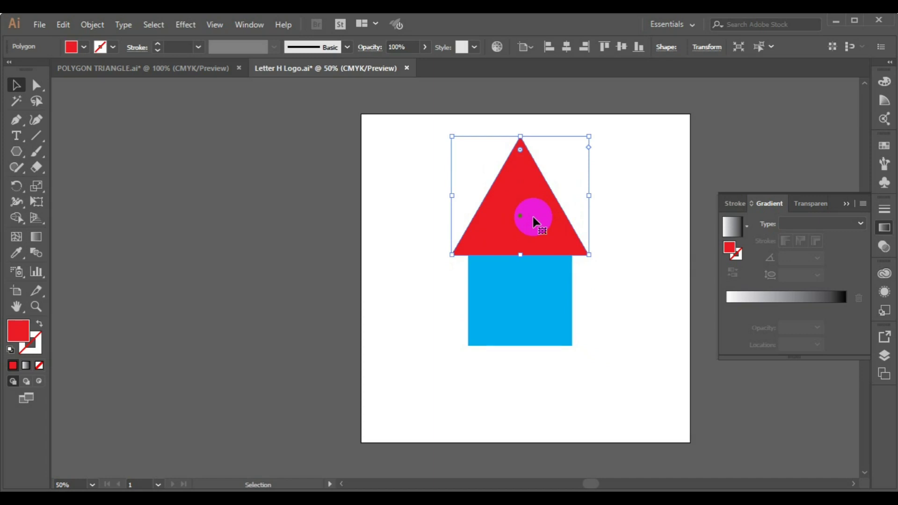
key(a)
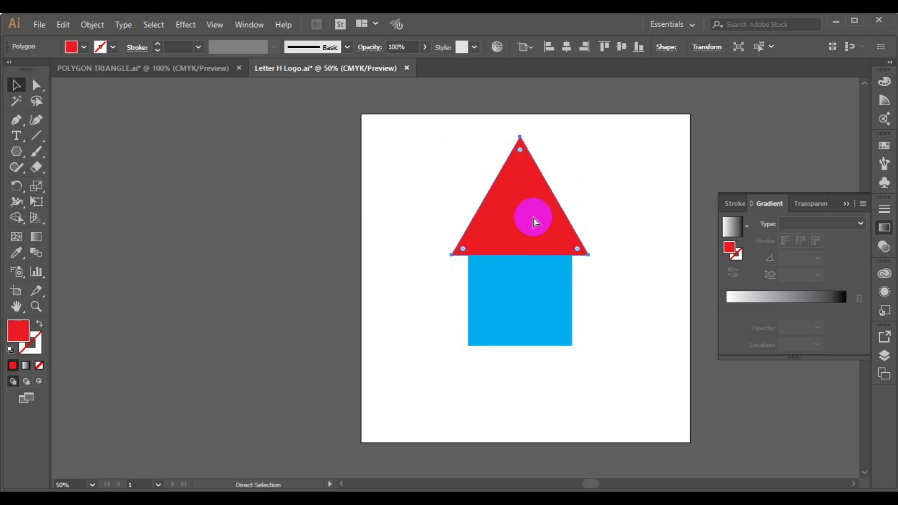
key(v)
scroll(421, 218, right, 1)
click(344, 218)
drag(370, 148, 633, 348)
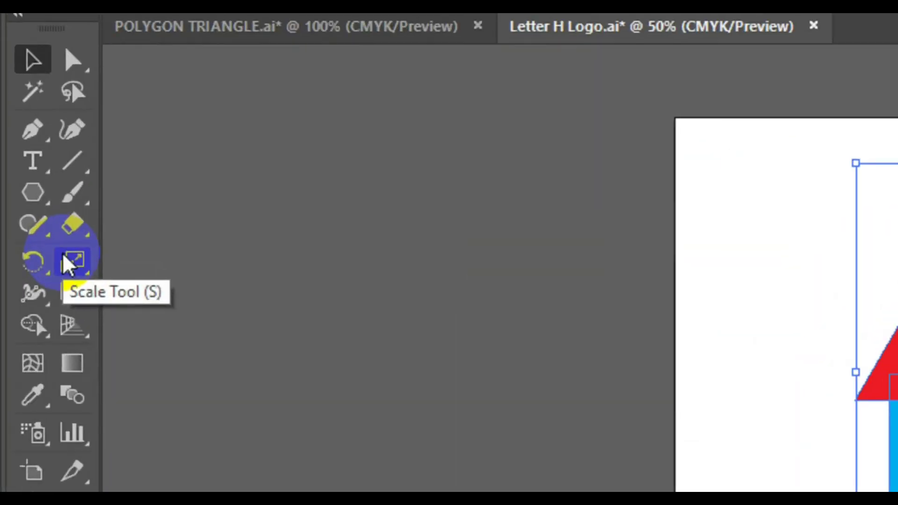
Alt-drag with Shape Builder across the overlapping strip between triangle and square to remove it.
click(38, 318)
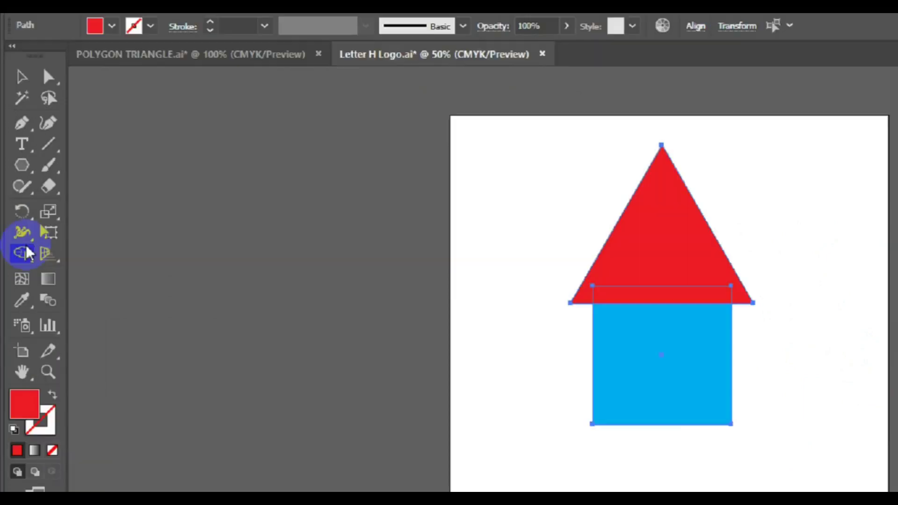
click(627, 298)
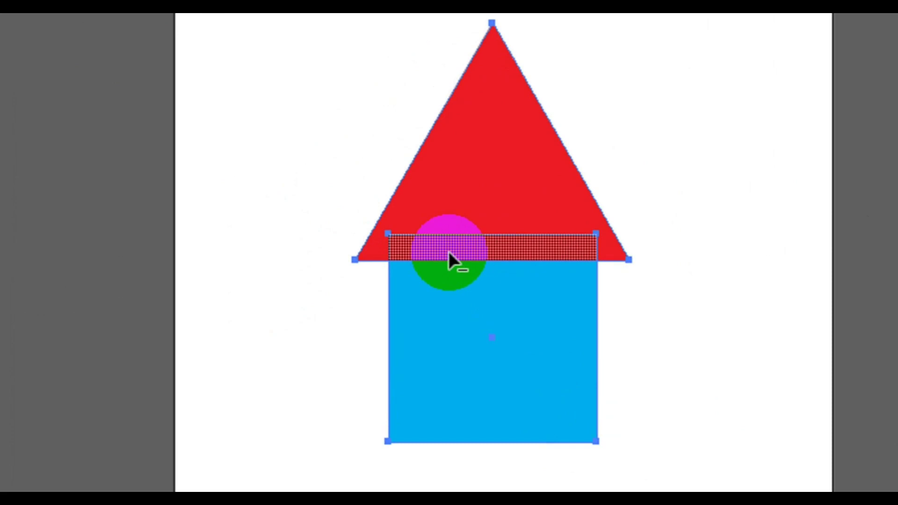
drag(448, 252, 530, 256)
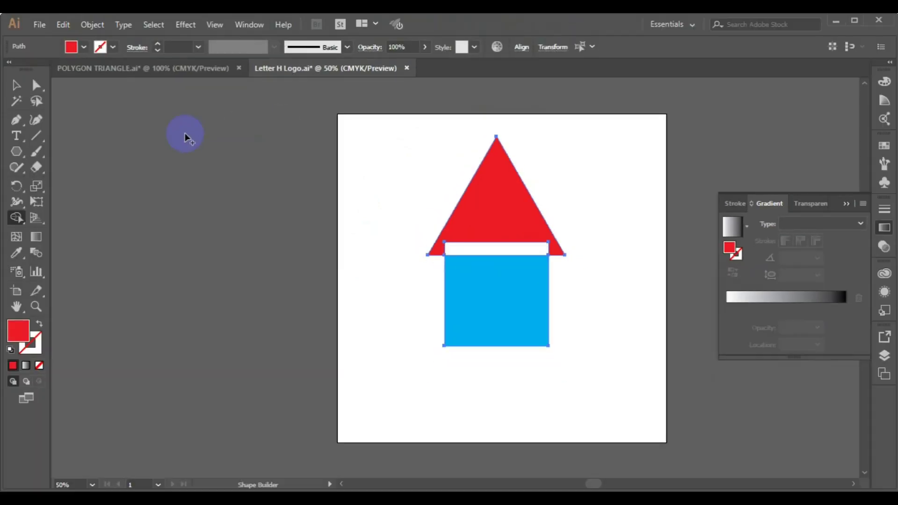
Nudge the blue square up twice with the arrow key so it meets the roof's base.
click(15, 84)
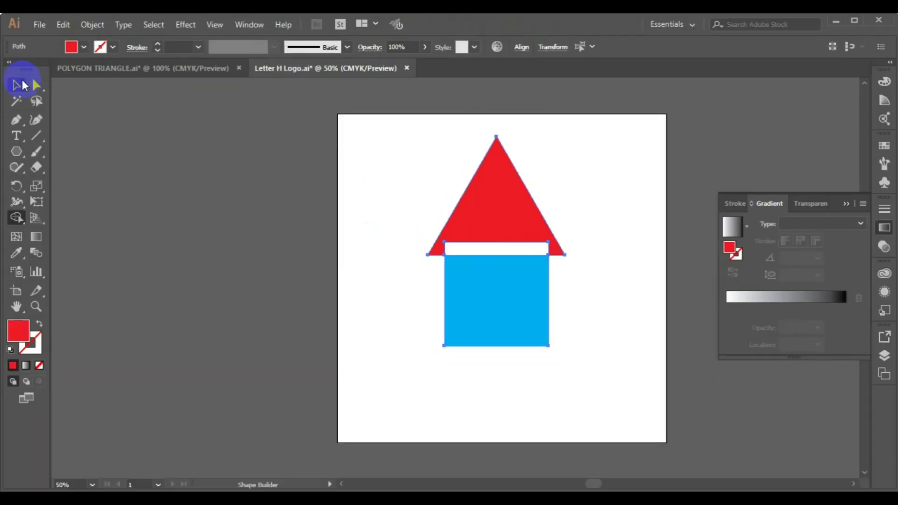
click(364, 313)
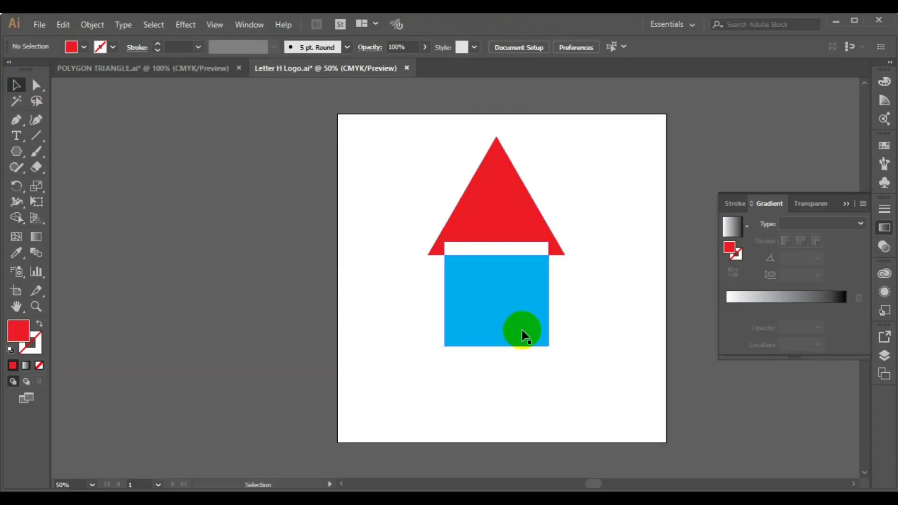
click(522, 333)
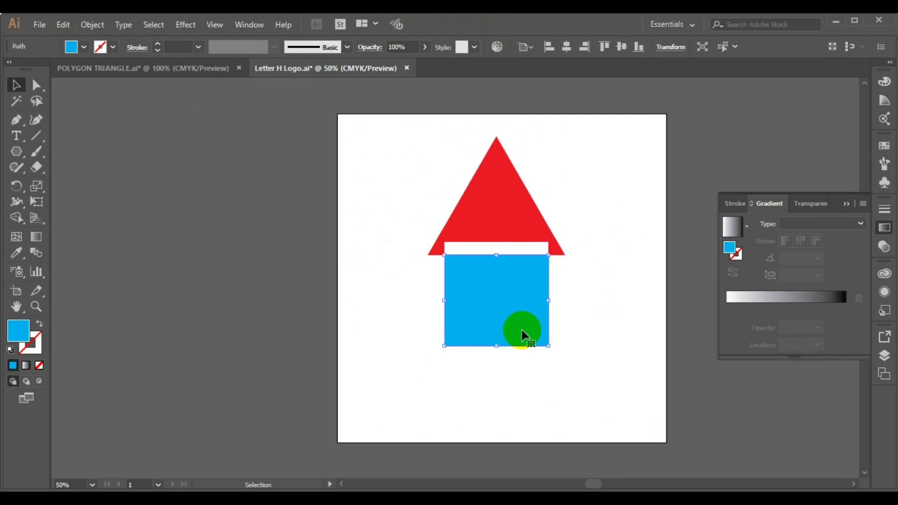
key(Up)
key(Up)
key(Up)
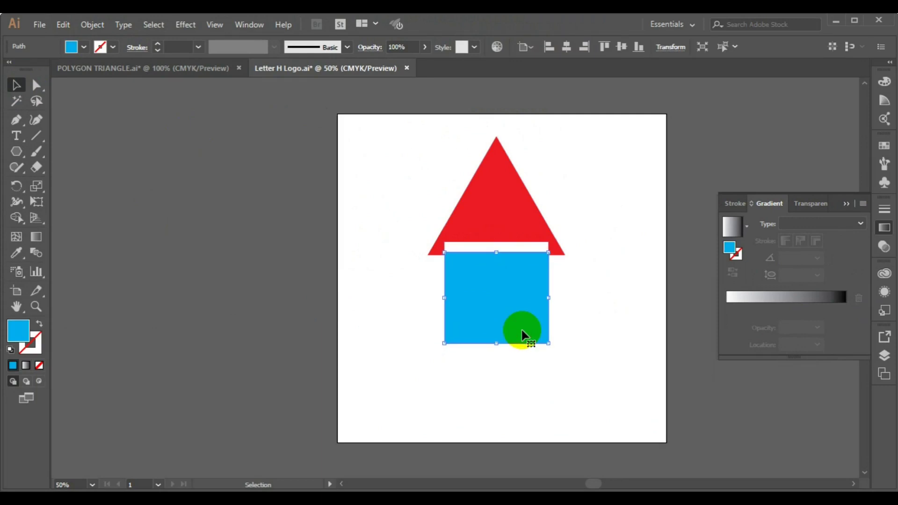
key(Up)
key(Up)
key(Up)
key(Up)
key(Up)
key(Up)
key(Up)
key(Up)
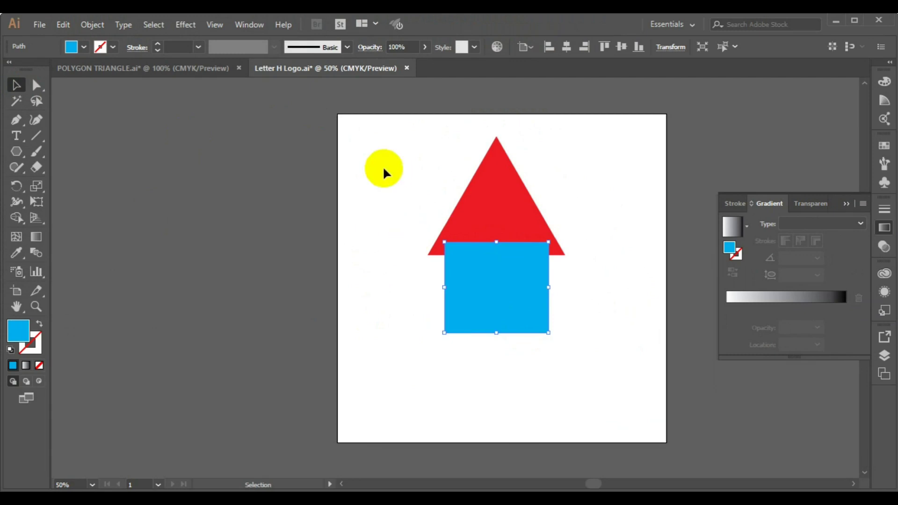
drag(389, 160, 614, 354)
click(618, 250)
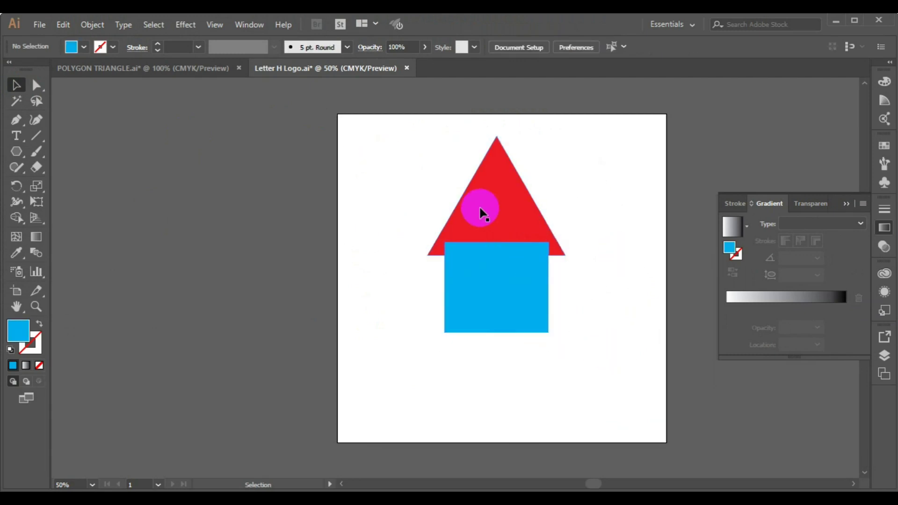
Drag a live corner widget on the red triangle to round its corners to 18.46 px.
click(481, 213)
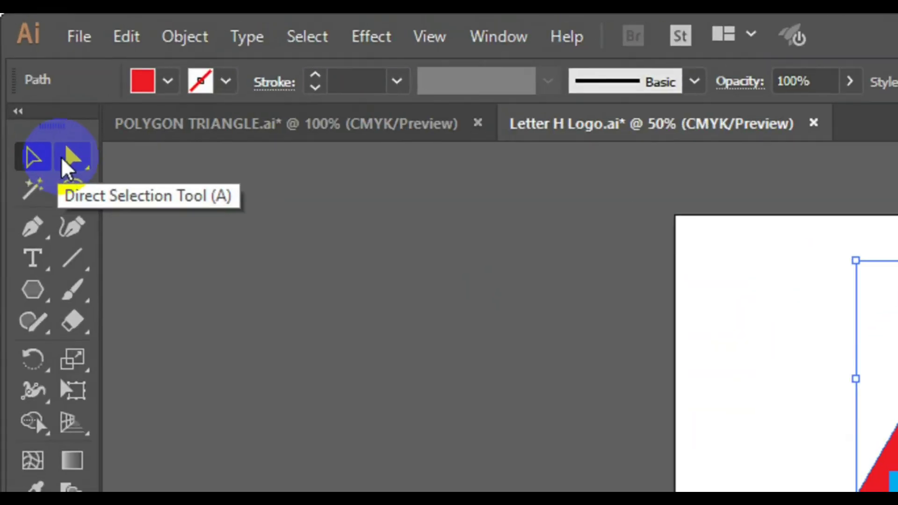
click(63, 159)
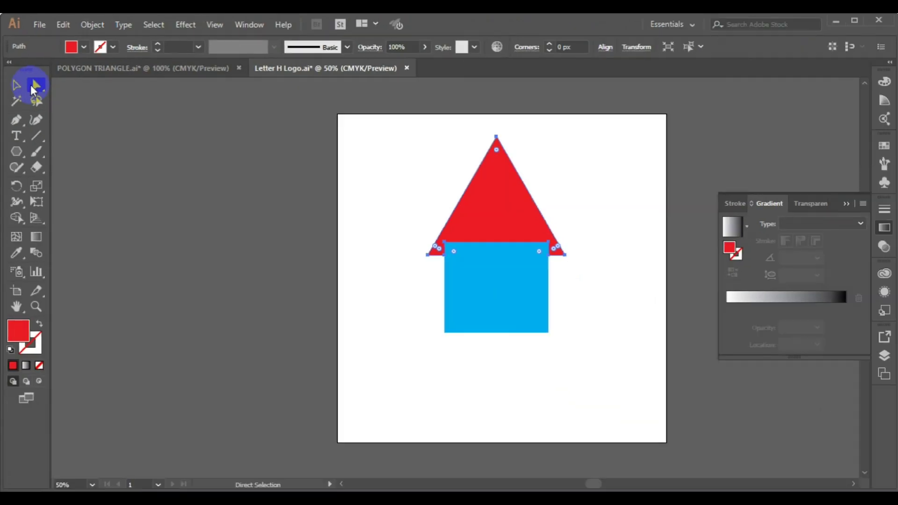
click(439, 253)
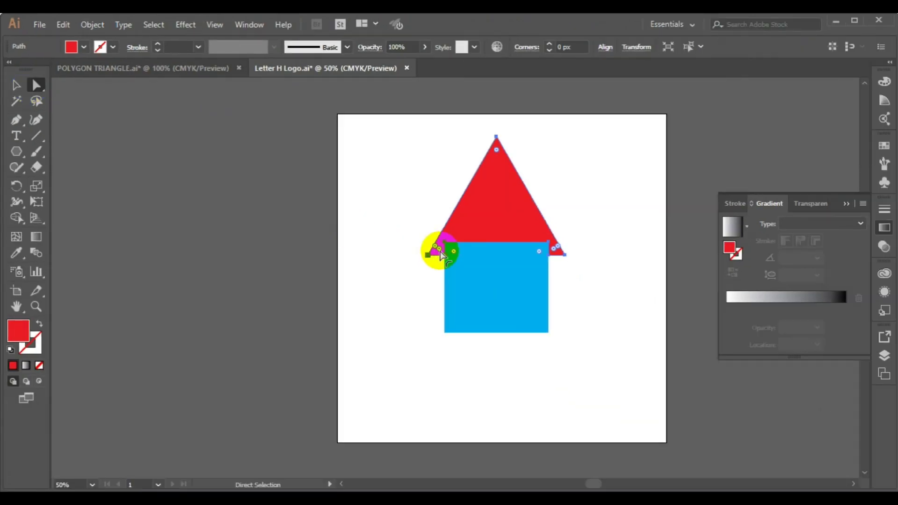
drag(440, 253, 442, 245)
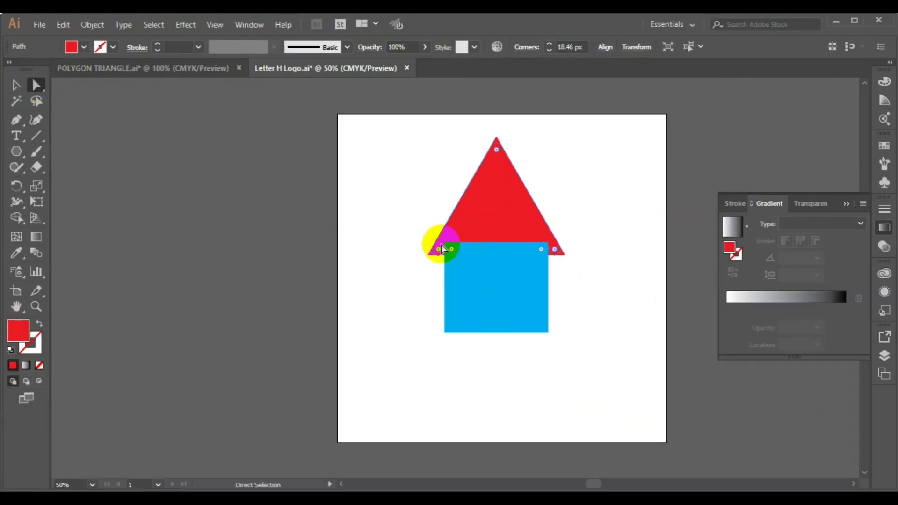
click(17, 83)
click(169, 375)
click(201, 207)
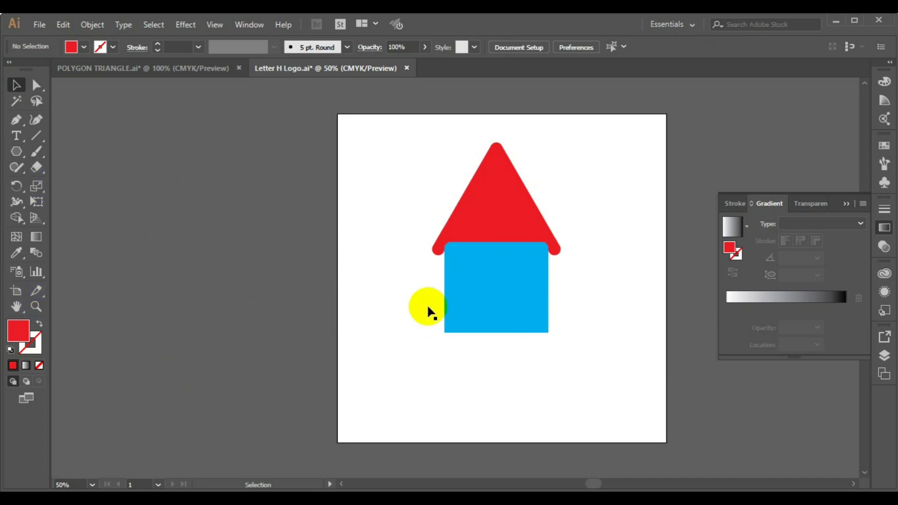
click(451, 302)
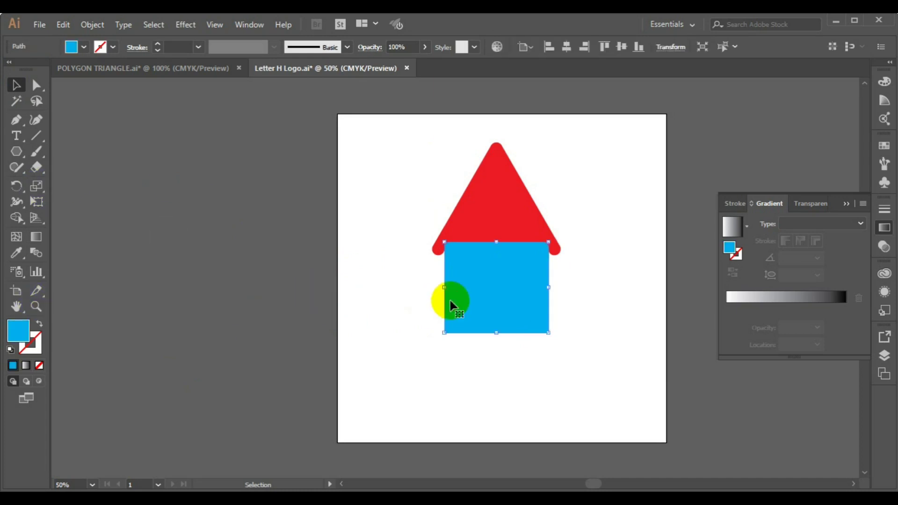
Fill the house body square with black.
click(84, 47)
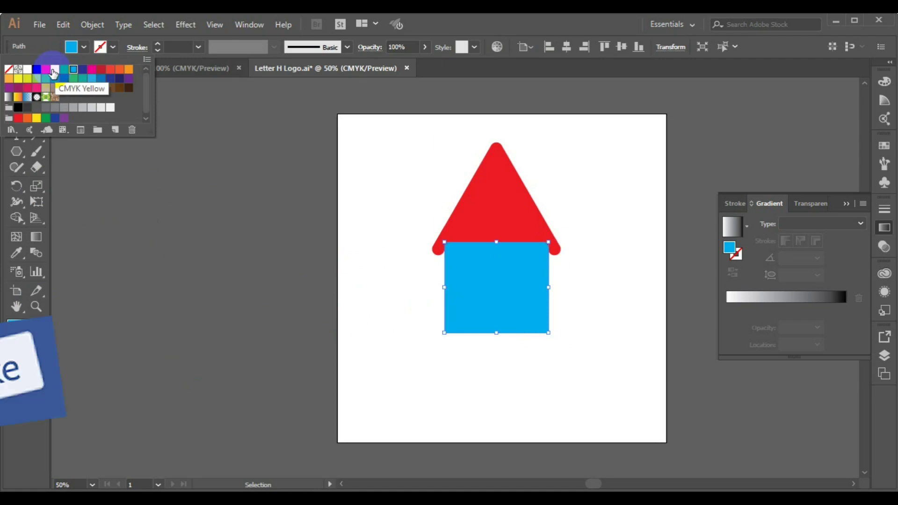
click(36, 70)
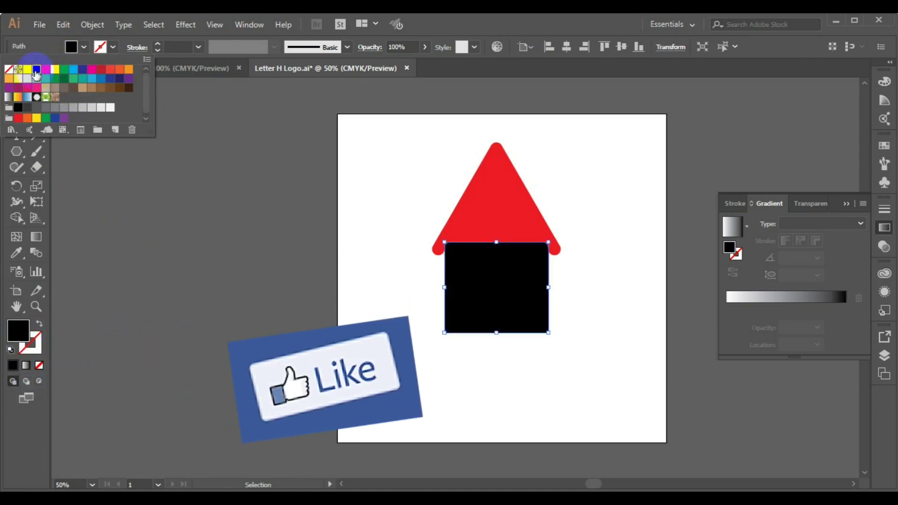
click(222, 194)
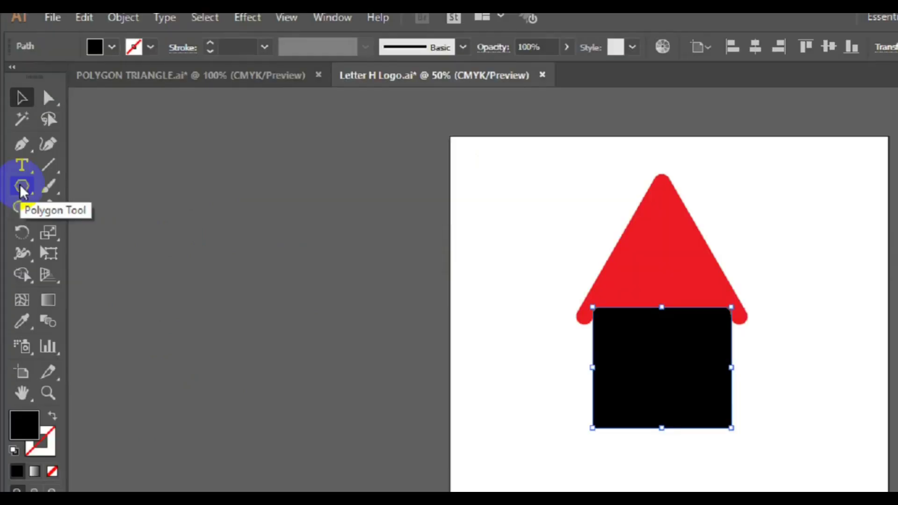
click(17, 152)
click(163, 243)
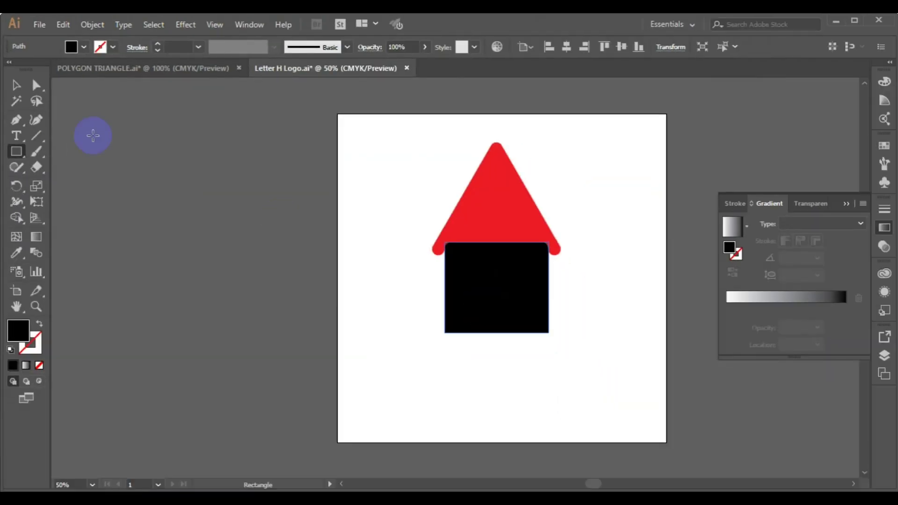
click(16, 88)
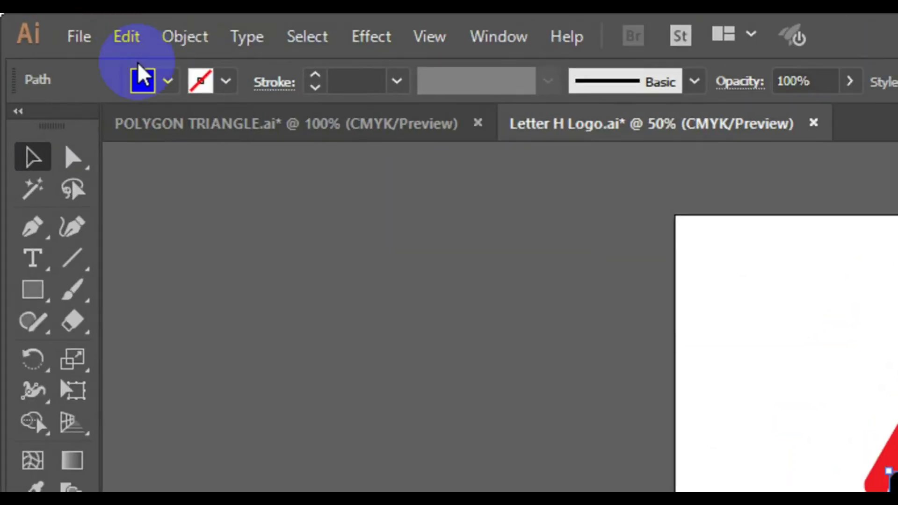
Copy the black square, Paste in Place, and shrink the copy into a small window inside.
click(134, 36)
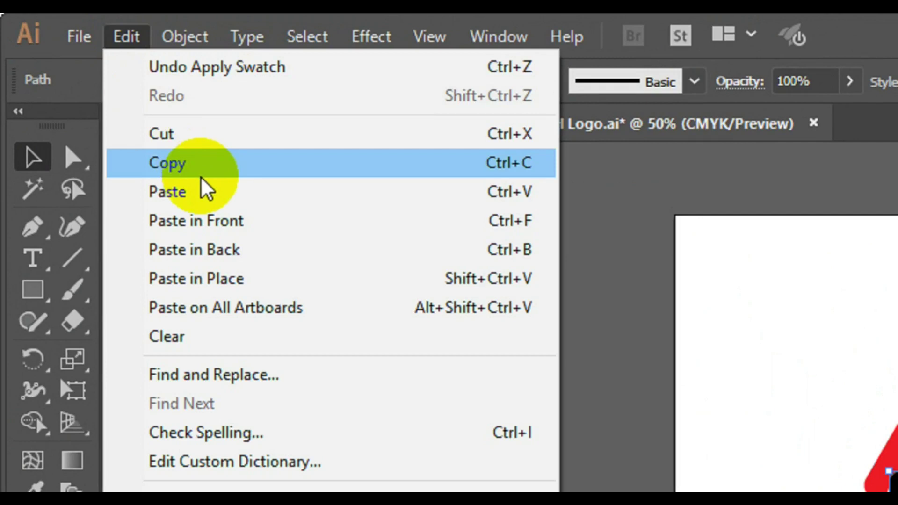
click(198, 173)
click(126, 36)
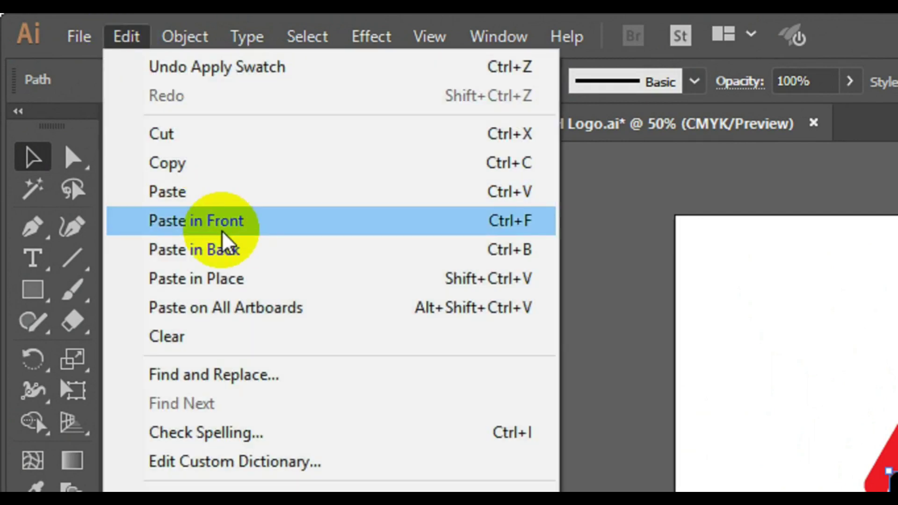
click(229, 283)
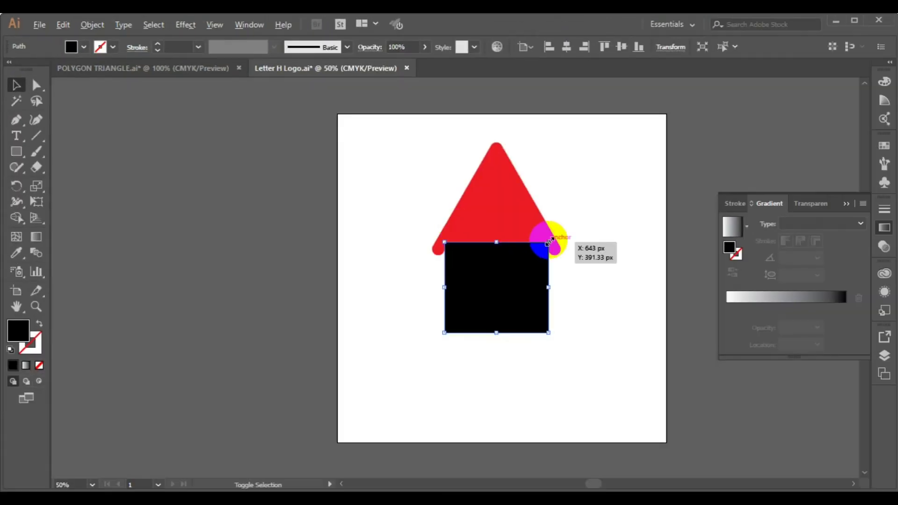
drag(548, 242, 524, 270)
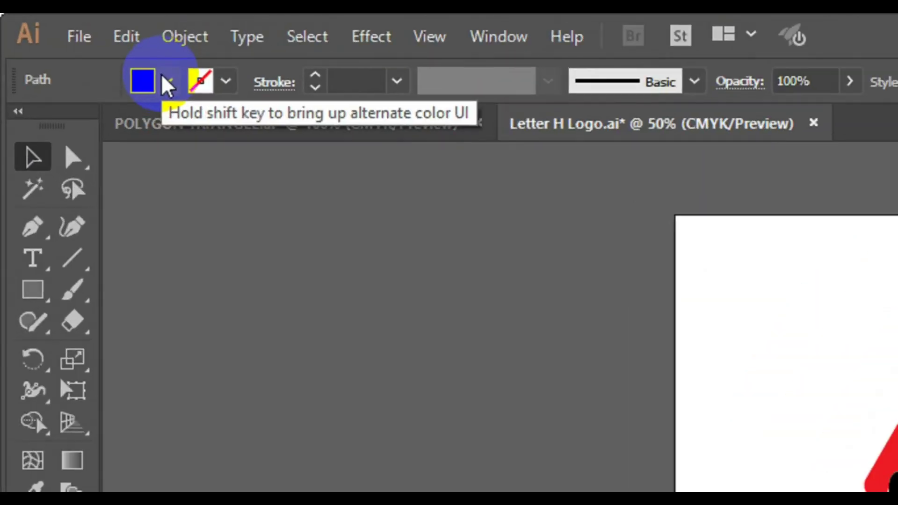
Give the small window square a white fill and a 6 pt red stroke.
click(83, 47)
click(71, 126)
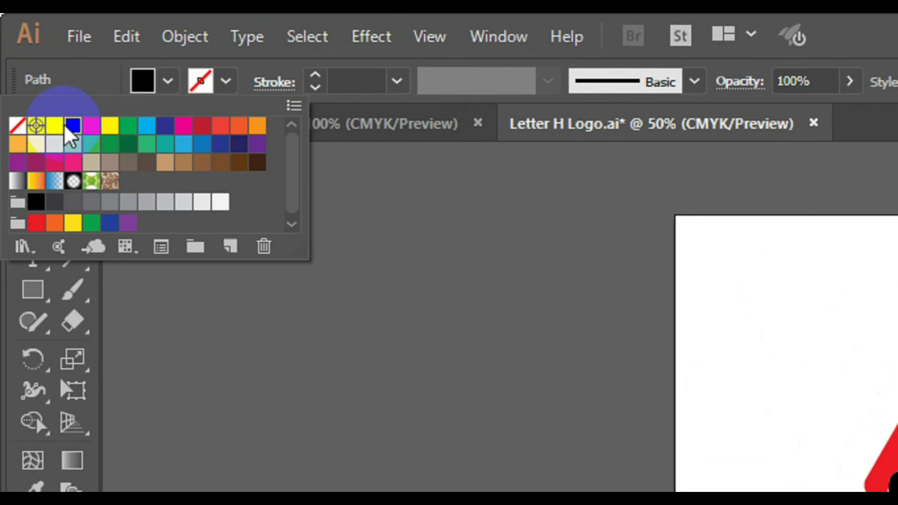
click(55, 144)
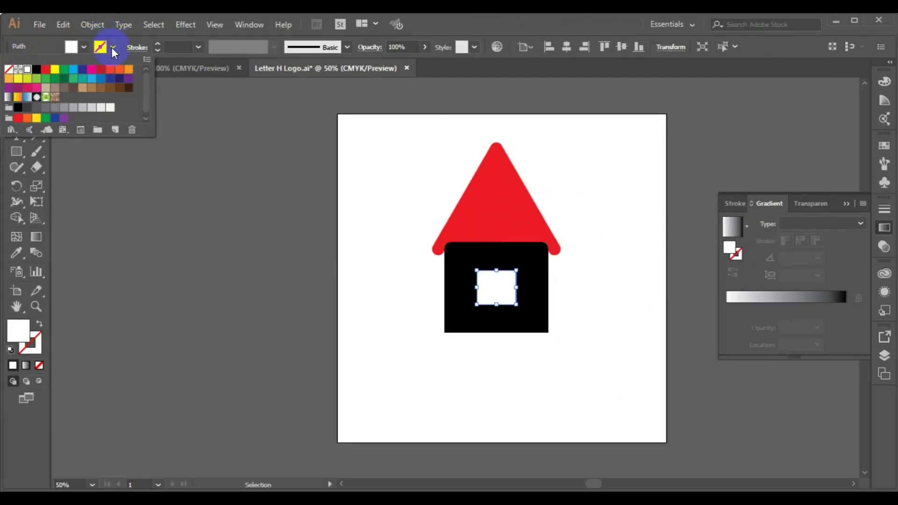
click(119, 49)
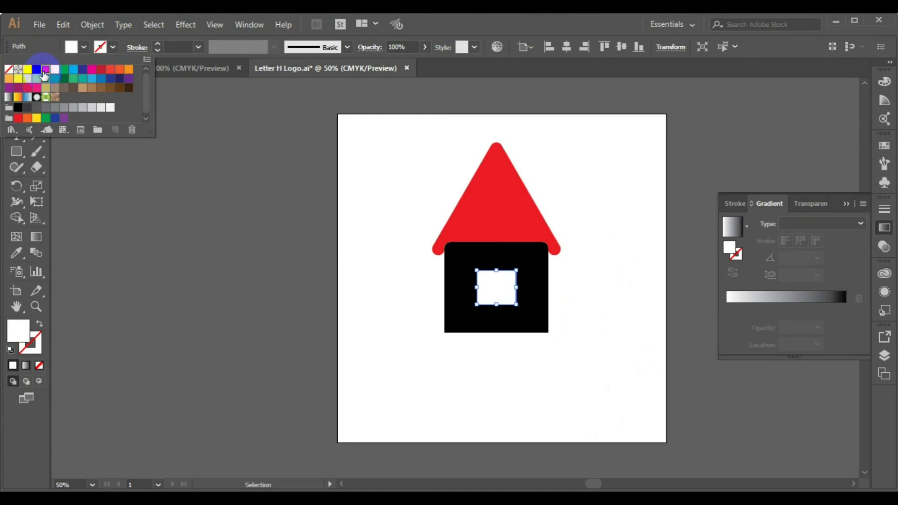
click(44, 70)
click(198, 47)
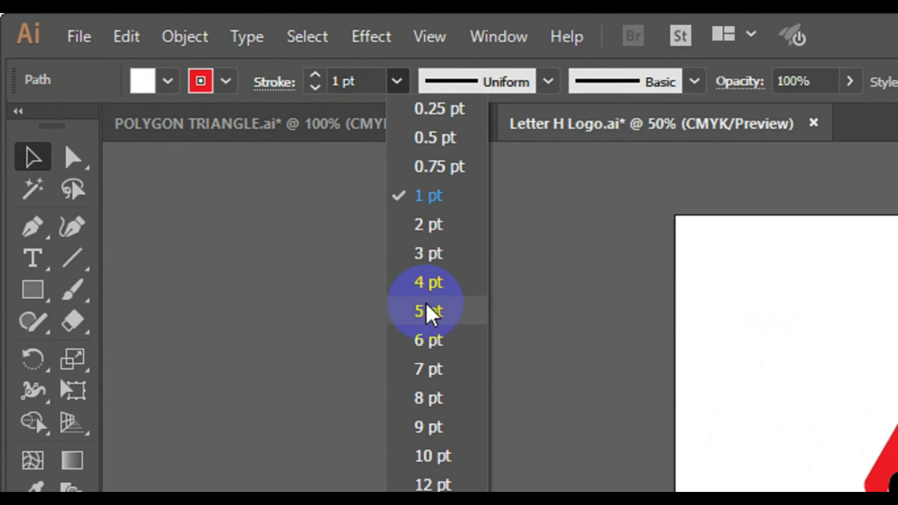
click(429, 351)
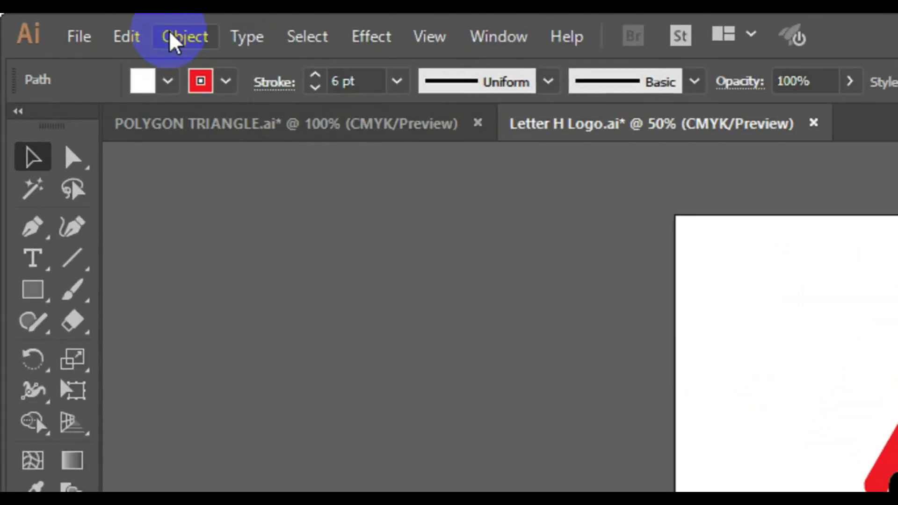
click(85, 22)
mouse_move(434, 411)
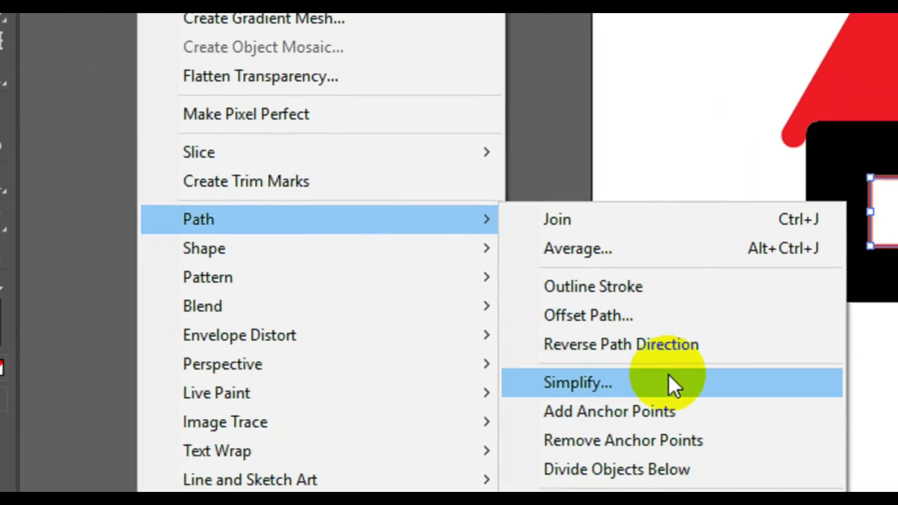
Split the white square with Split Into Grid into 2 rows by 2 columns, with preview on.
click(651, 390)
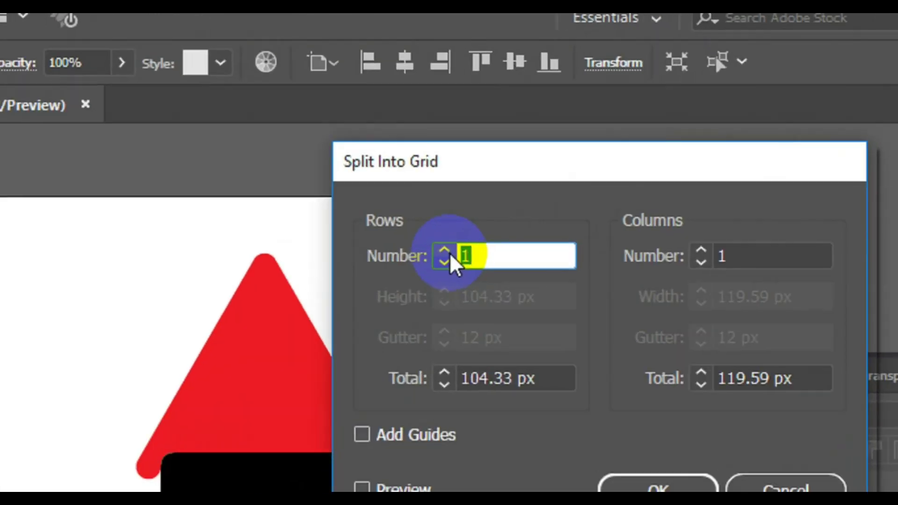
text(2)
click(450, 253)
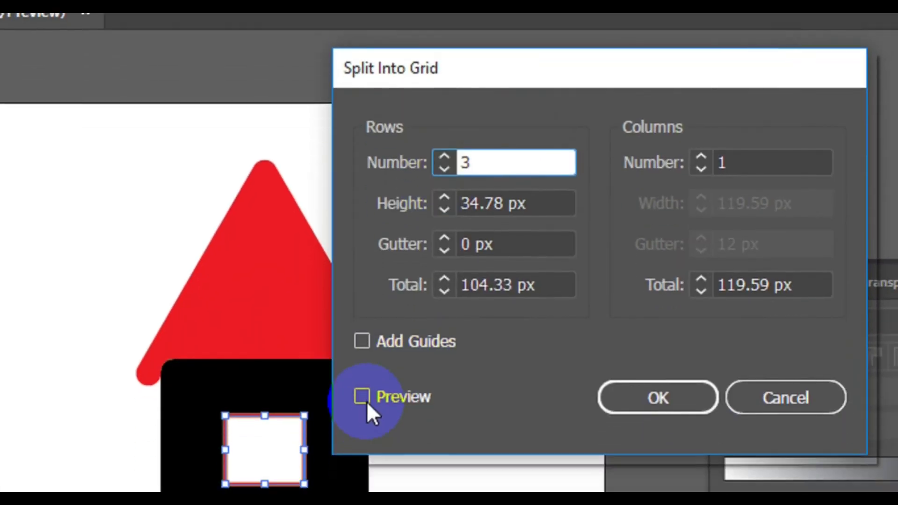
click(365, 398)
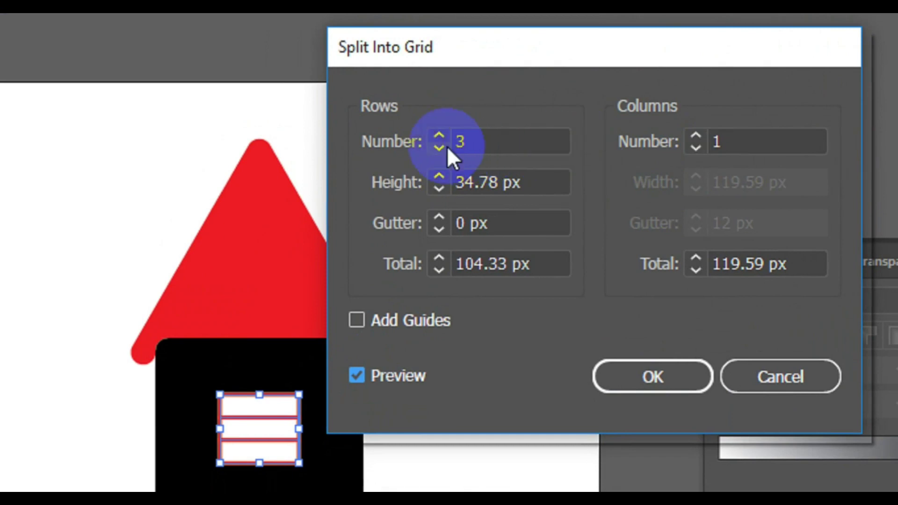
click(439, 136)
click(479, 143)
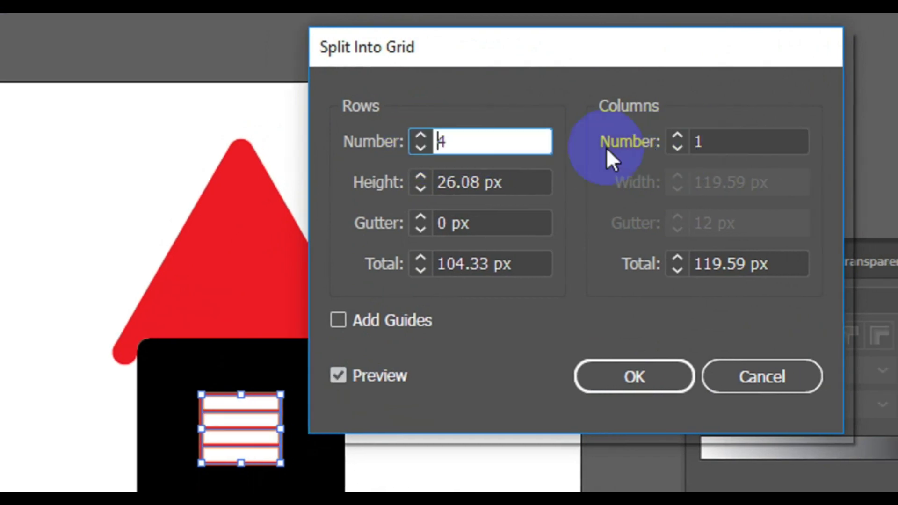
click(422, 150)
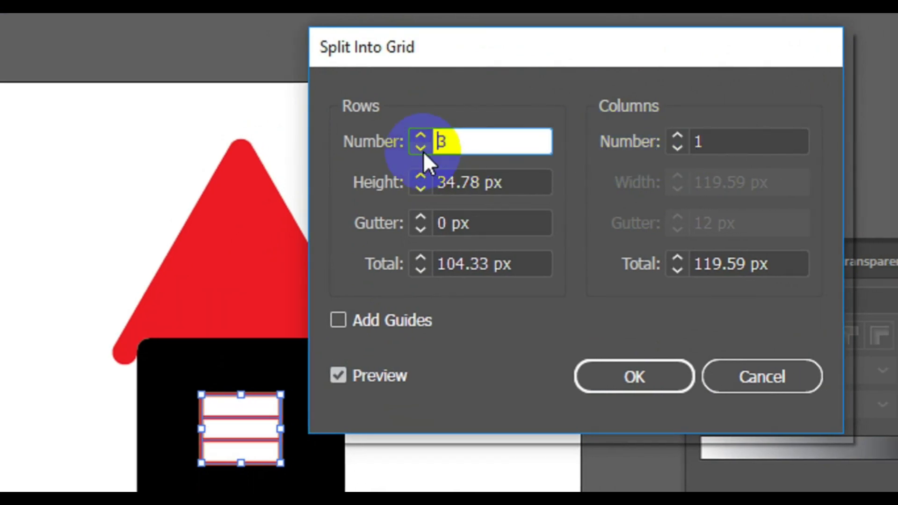
click(423, 150)
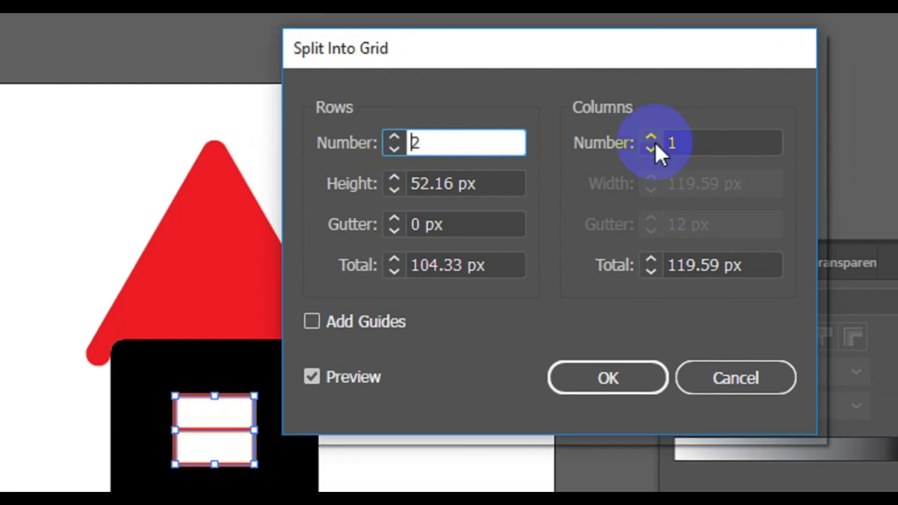
click(679, 136)
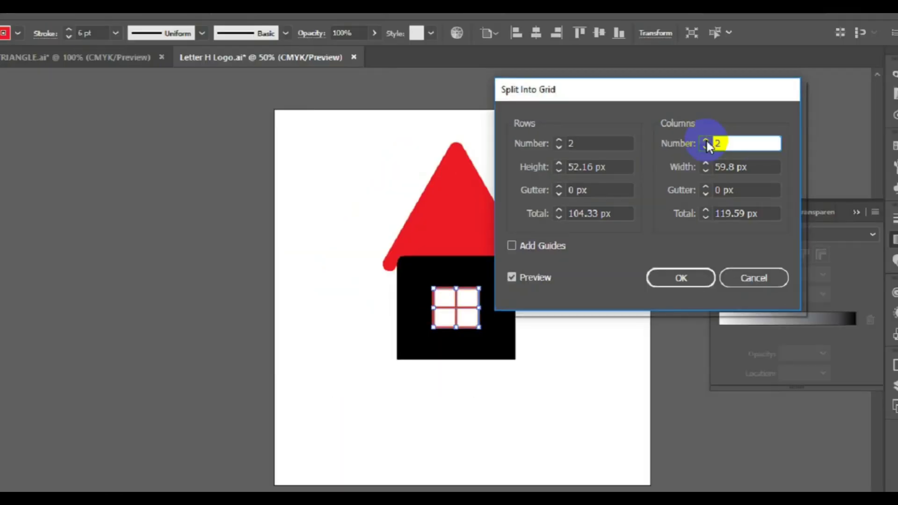
click(646, 381)
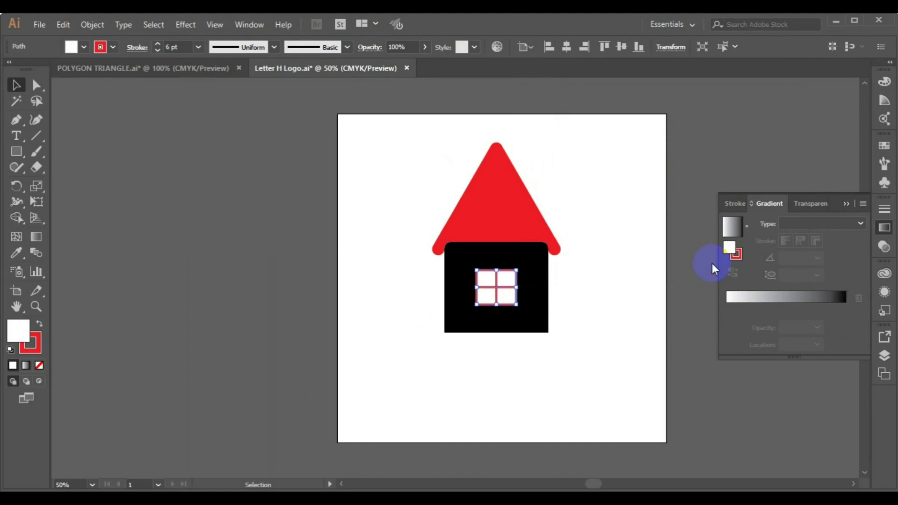
click(336, 284)
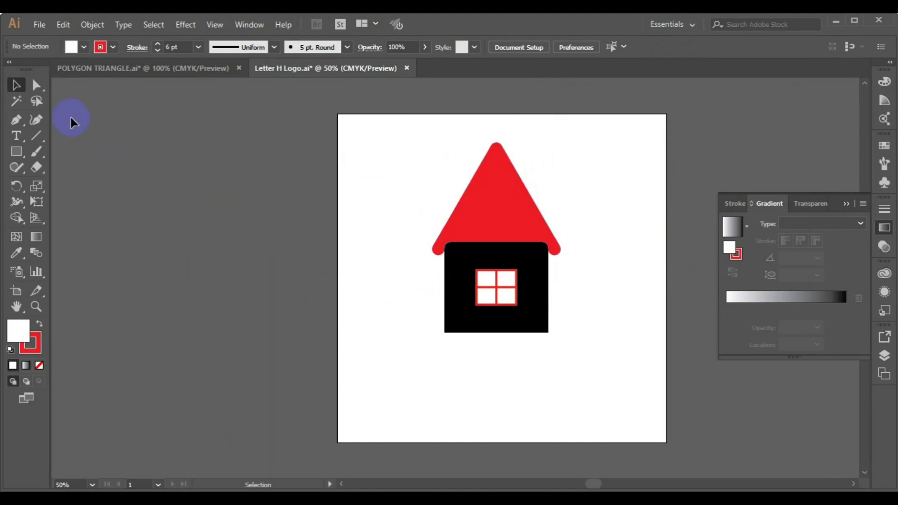
click(17, 152)
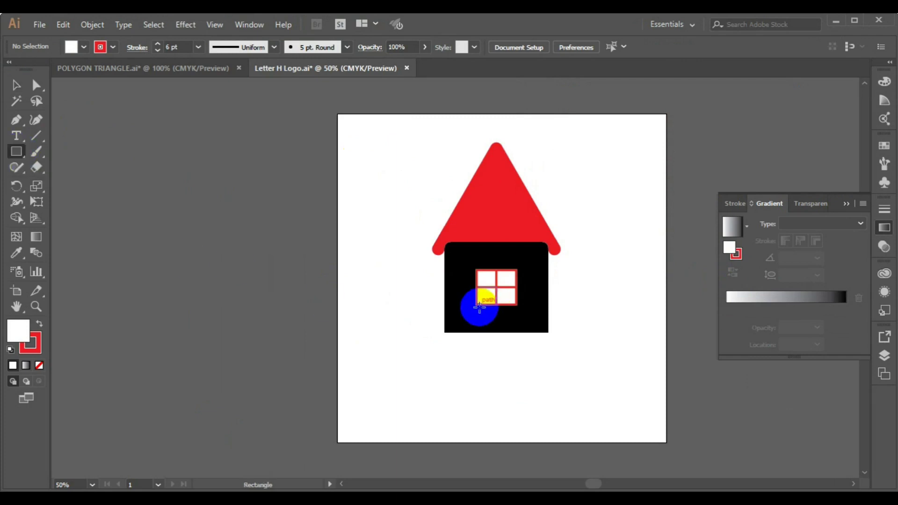
drag(476, 305, 520, 352)
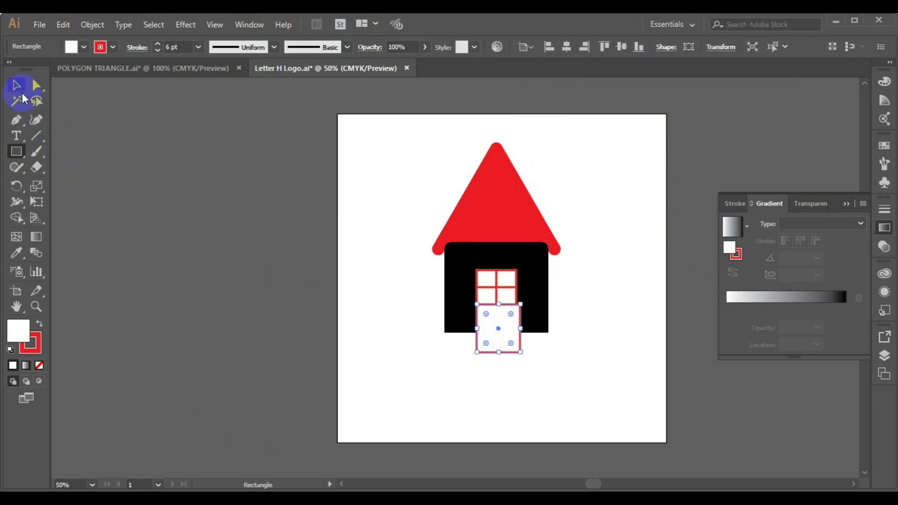
click(17, 87)
drag(496, 326, 494, 329)
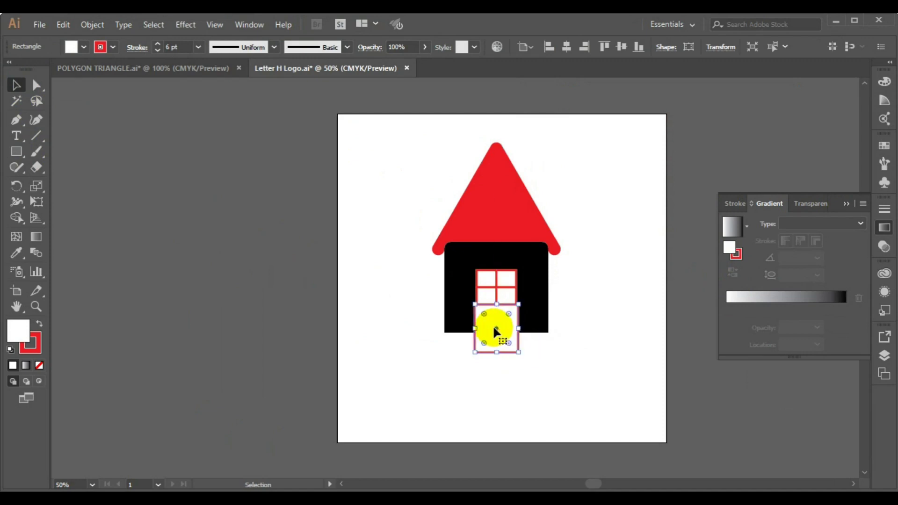
drag(499, 329, 499, 340)
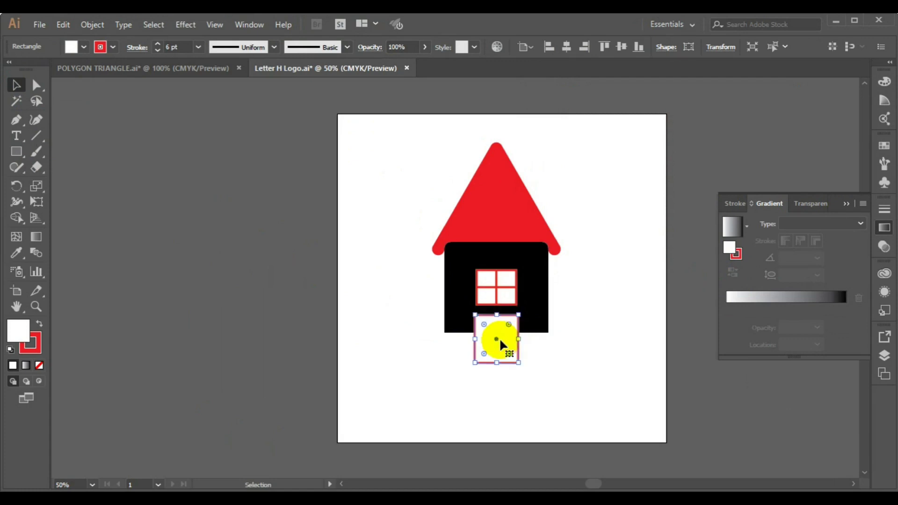
key(Delete)
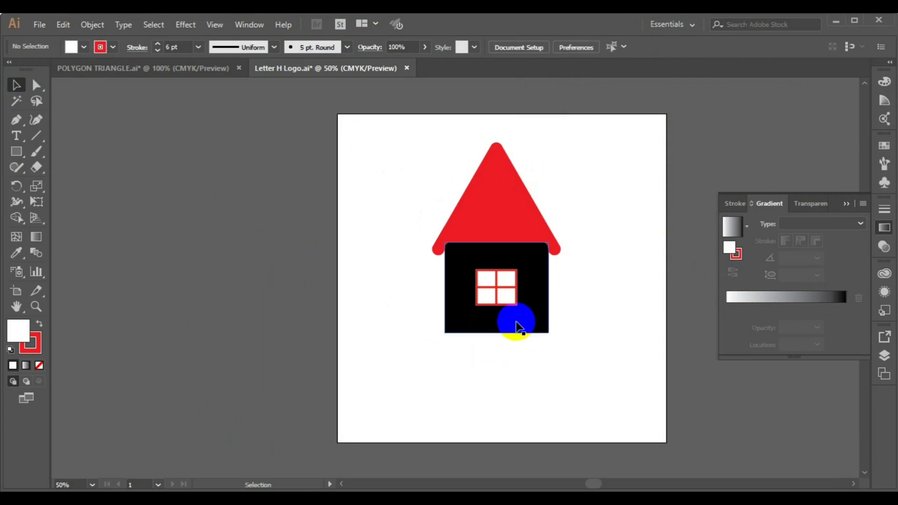
click(516, 322)
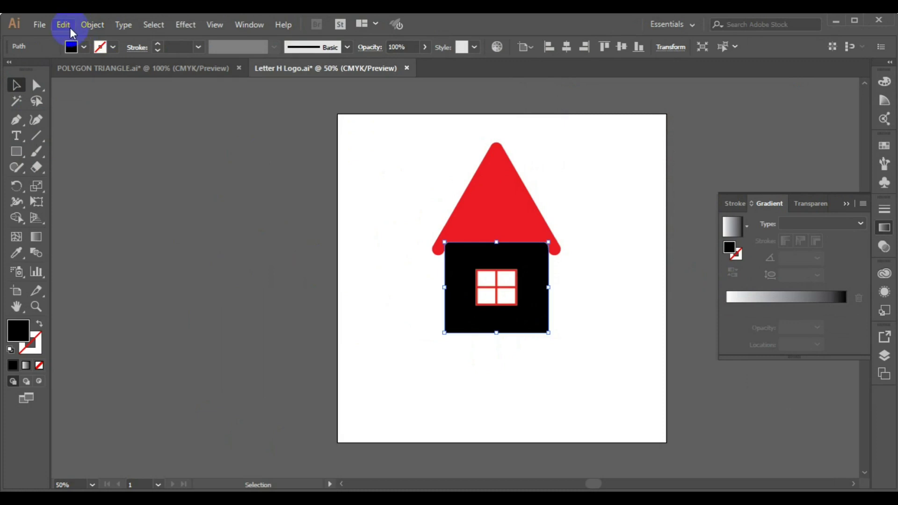
Paste a copy of the black body in place and shrink it into a door-sized rectangle.
click(69, 28)
click(105, 84)
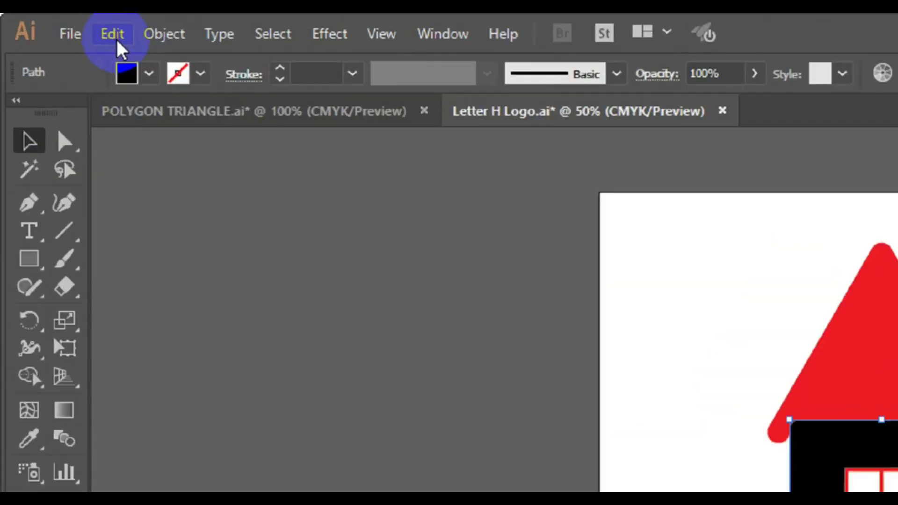
click(117, 40)
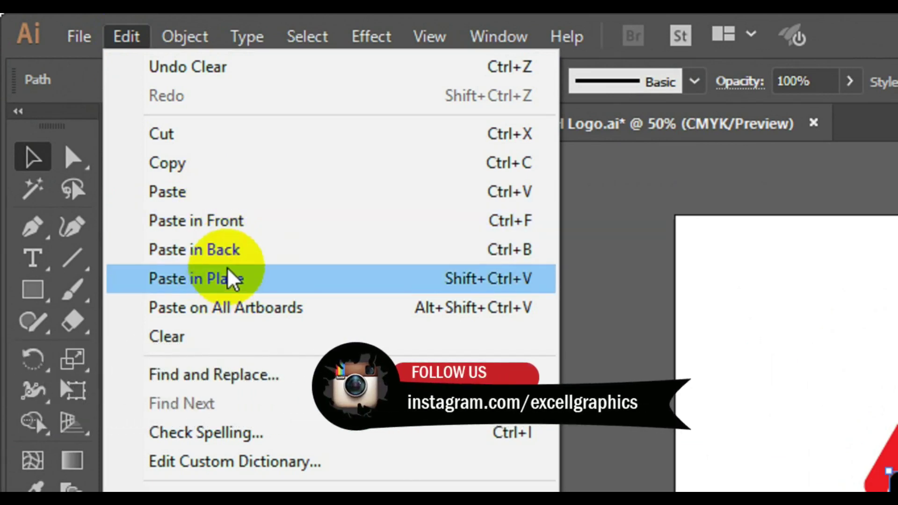
click(223, 279)
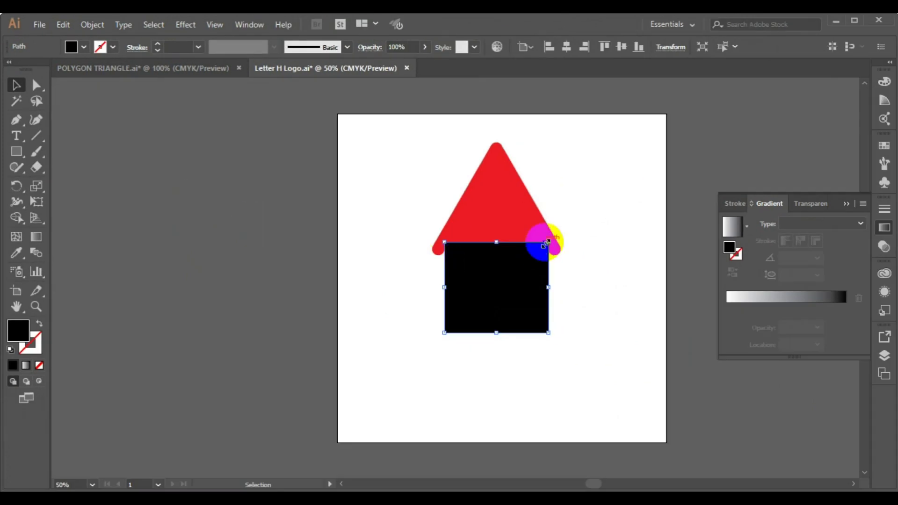
drag(546, 242, 533, 325)
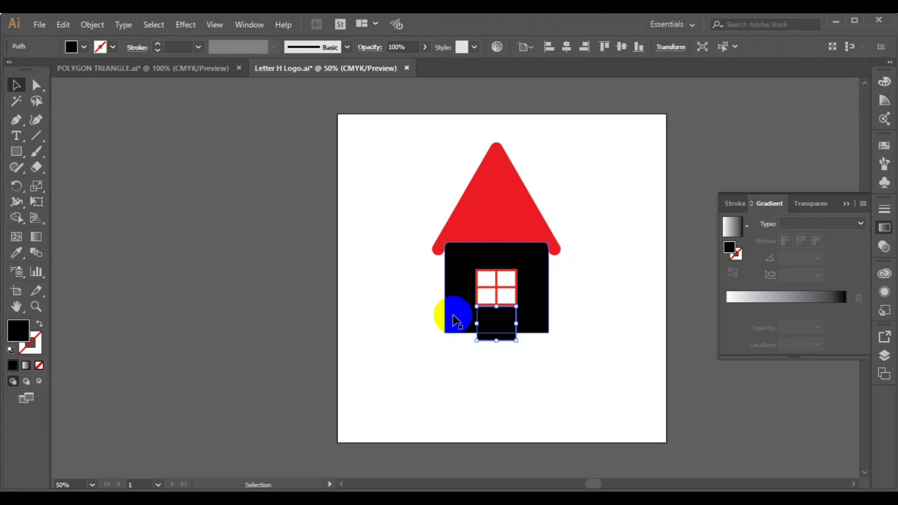
Cut the door area out of the house body with Shape Builder.
shift+click(456, 321)
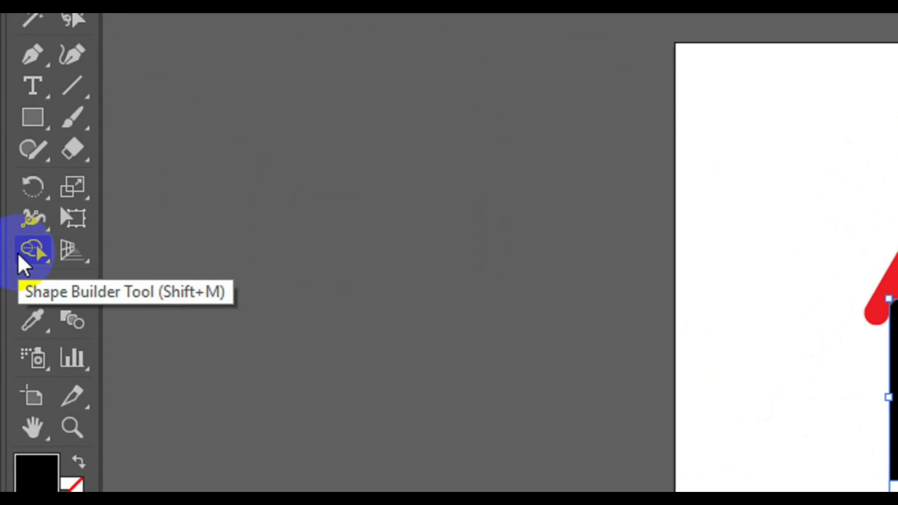
click(21, 254)
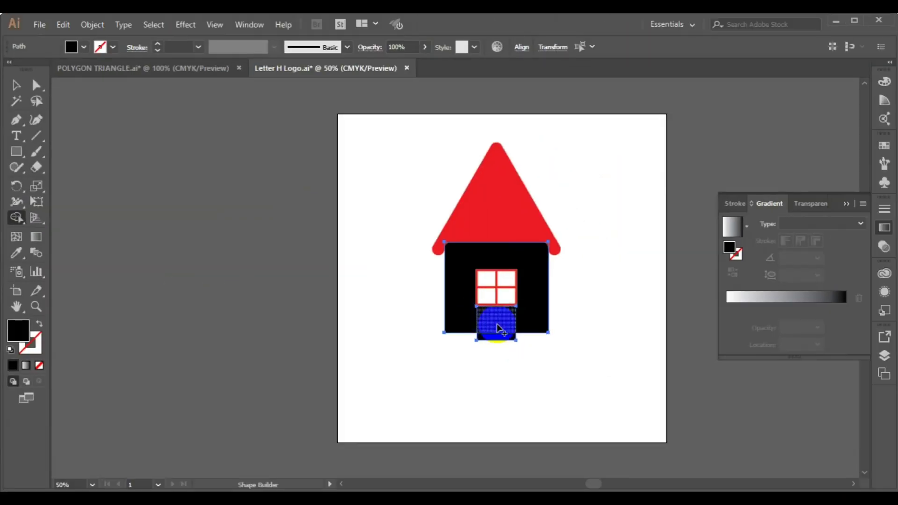
drag(499, 328, 500, 358)
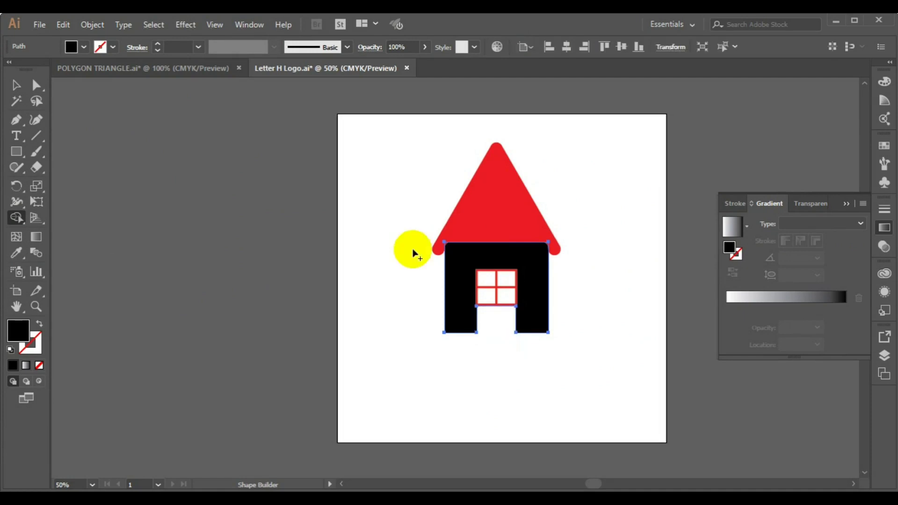
click(11, 89)
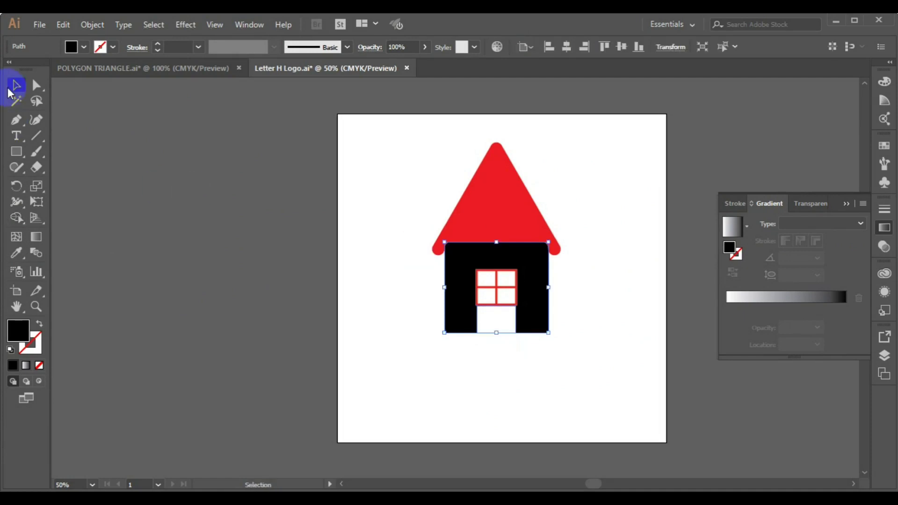
Shrink the four-pane window and centre it in the body's upper part above the door.
click(580, 329)
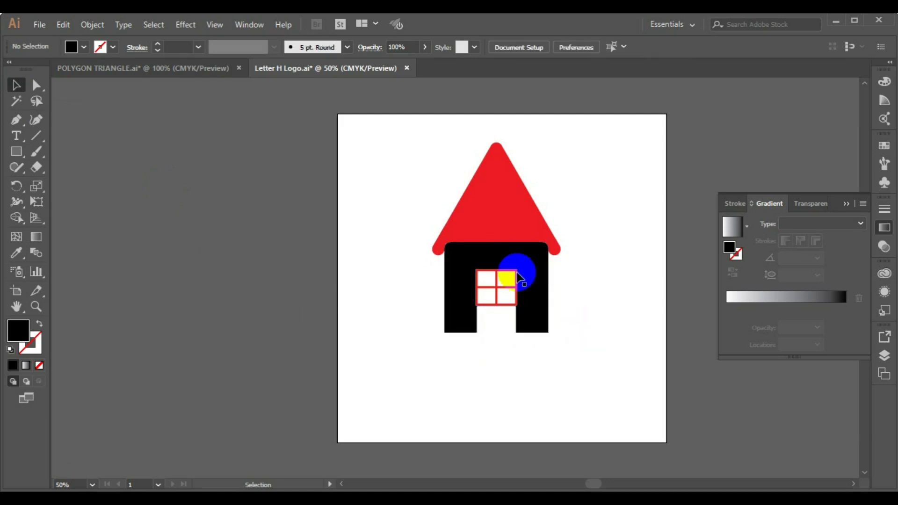
drag(493, 277, 512, 296)
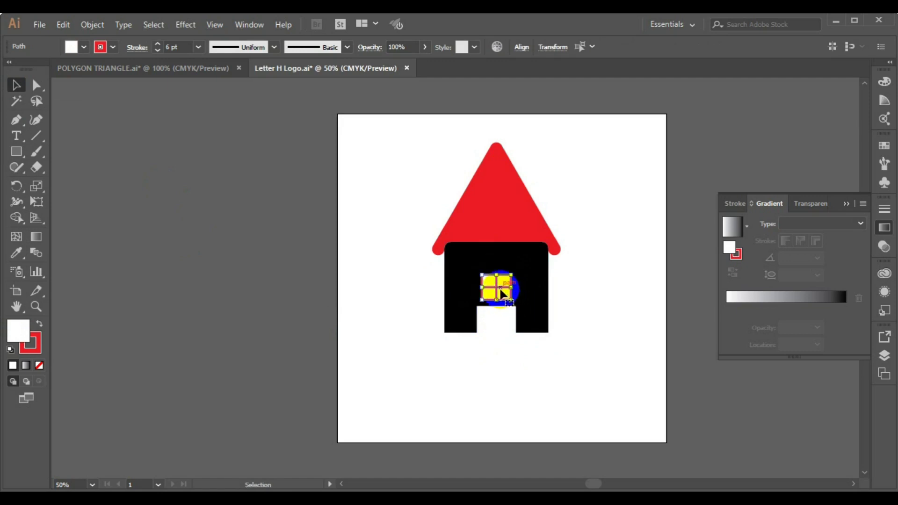
drag(512, 299, 496, 282)
click(694, 223)
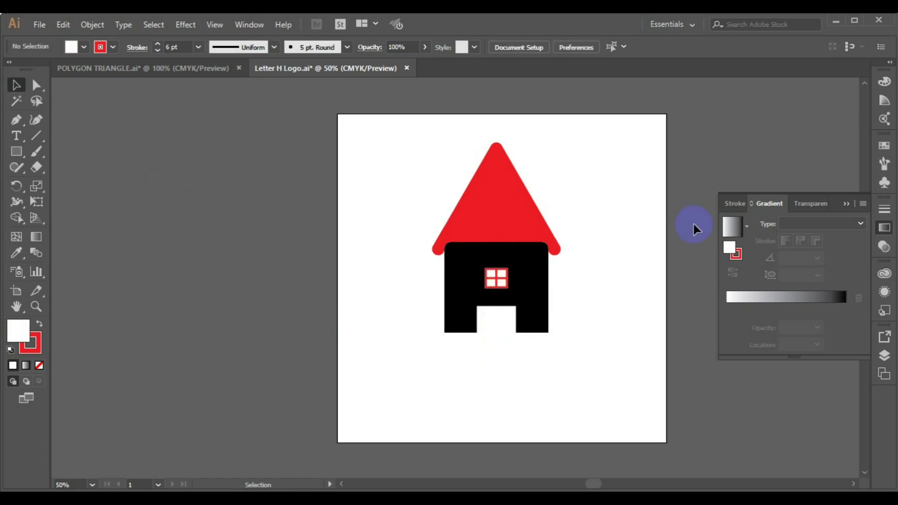
drag(329, 101, 698, 403)
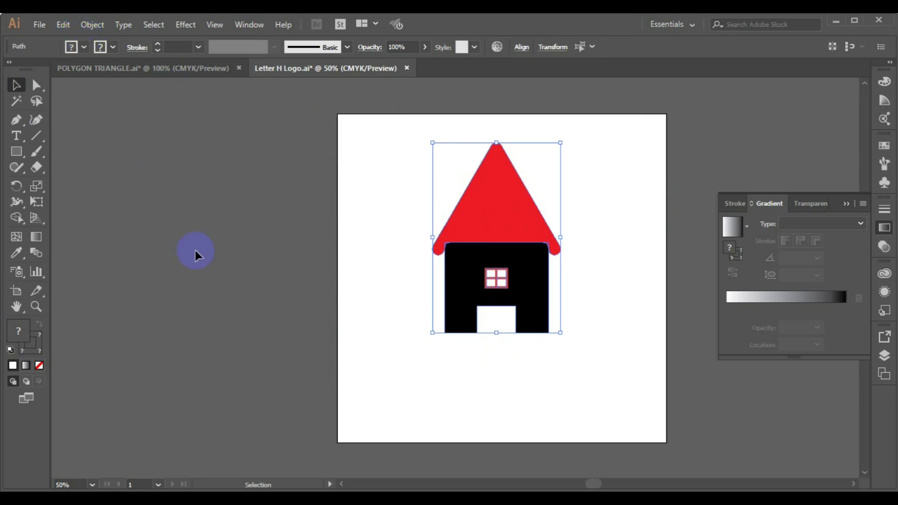
click(221, 293)
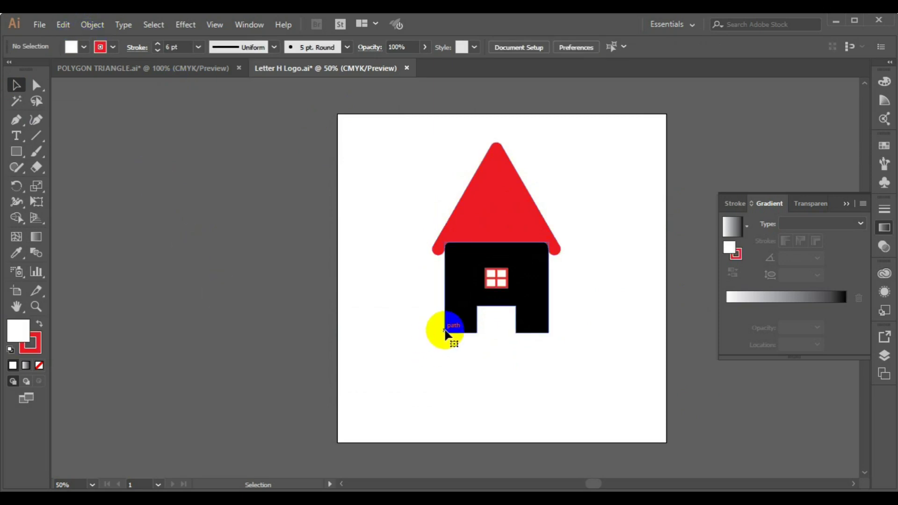
Round the body's bottom corners on both sides of the door opening to about 42 px.
click(445, 333)
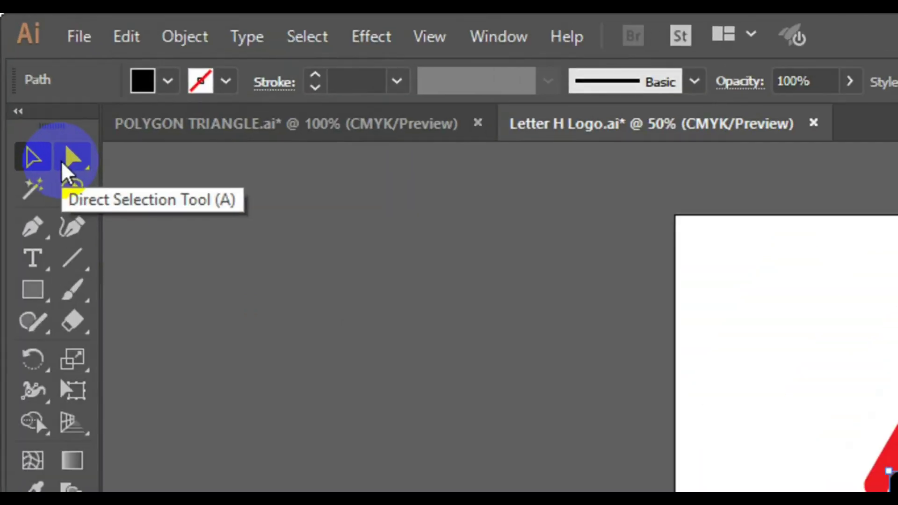
click(62, 162)
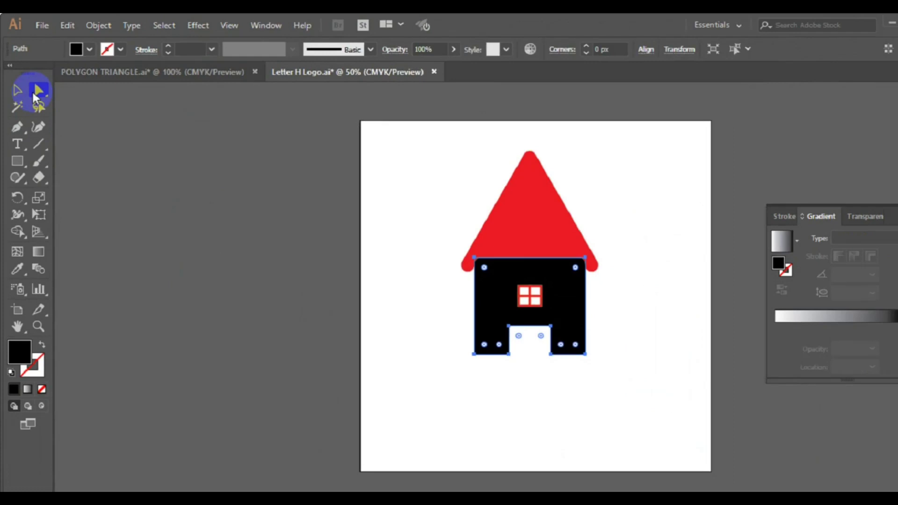
click(472, 328)
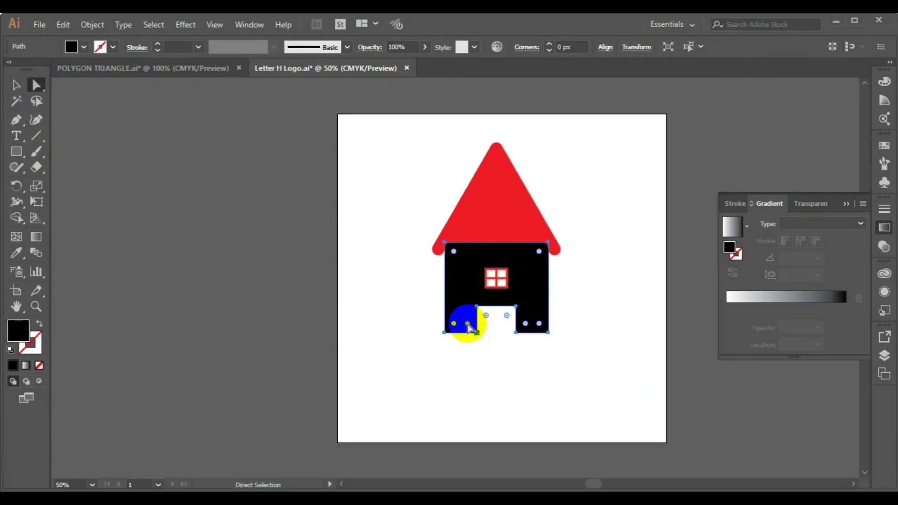
drag(468, 324, 464, 325)
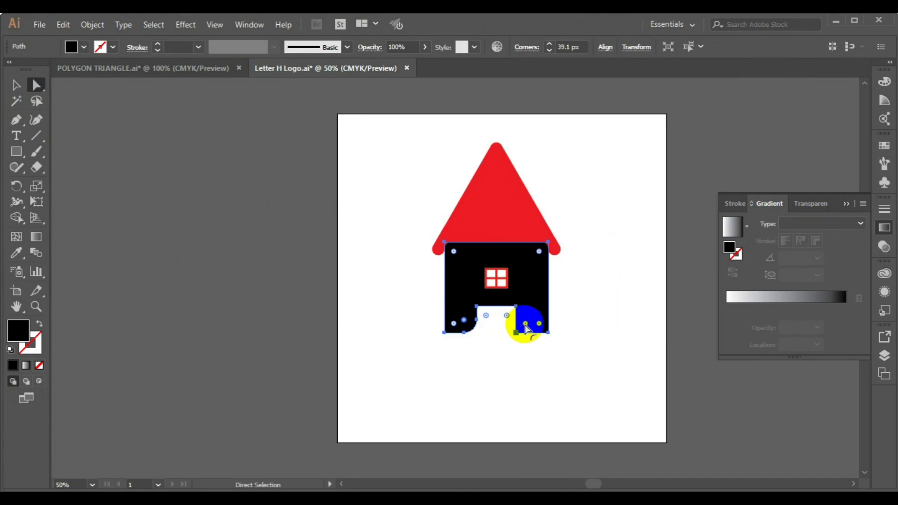
click(526, 328)
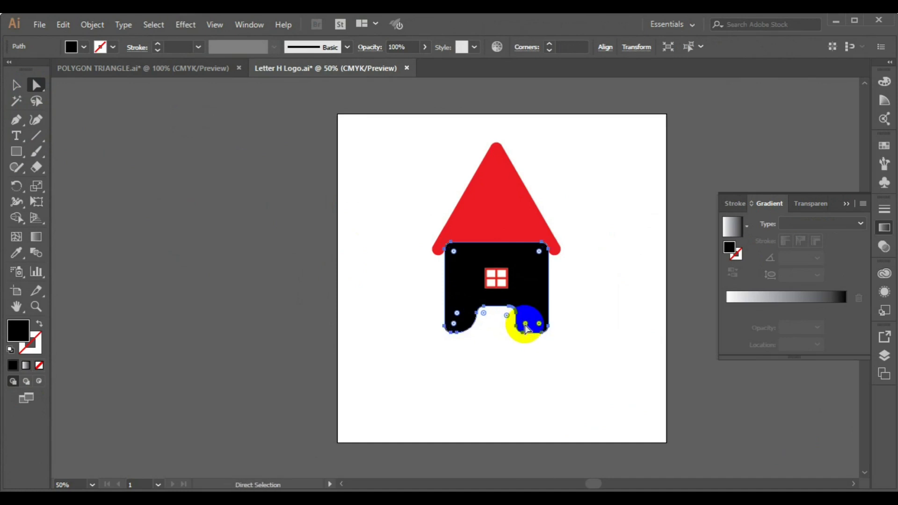
click(525, 327)
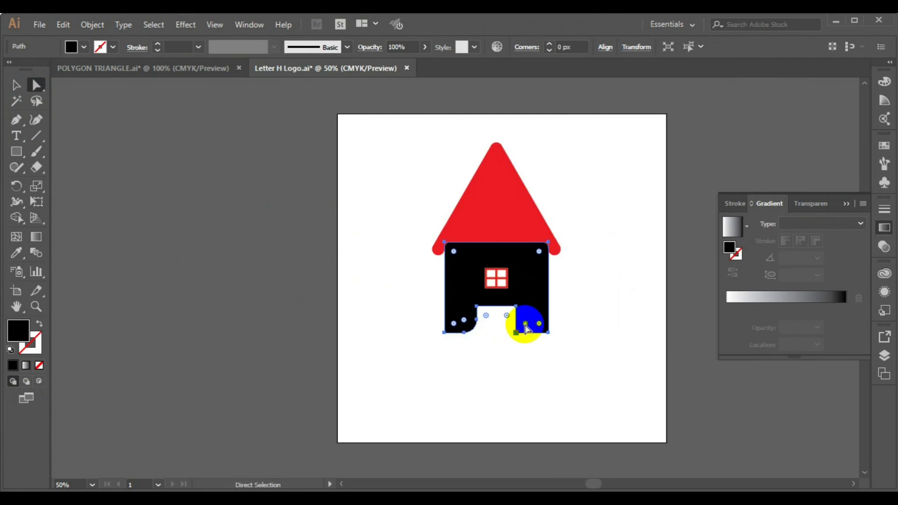
drag(525, 328, 532, 323)
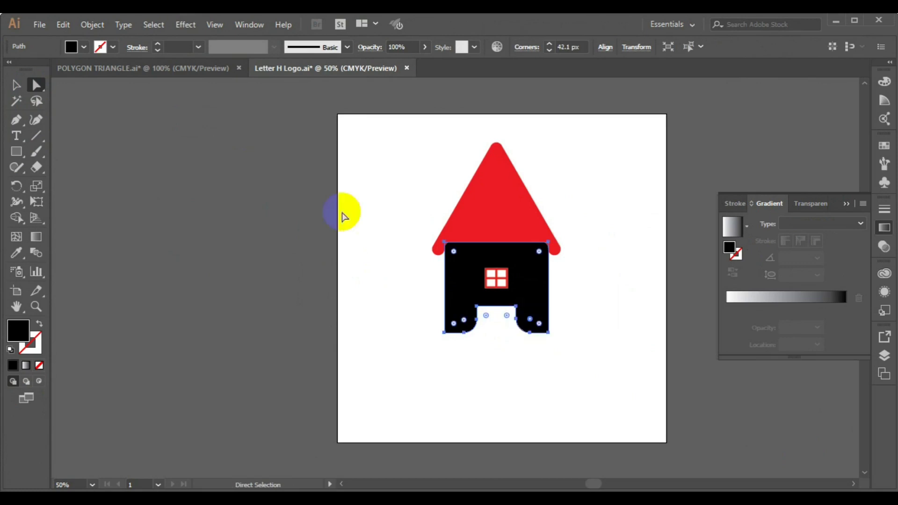
click(16, 85)
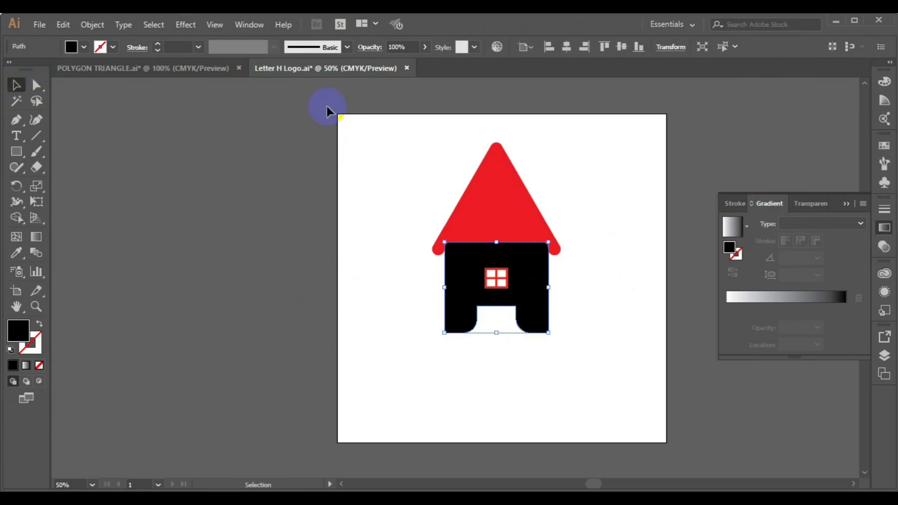
Group the roof, body and window and move the group off the artboard to the left.
drag(326, 105, 647, 403)
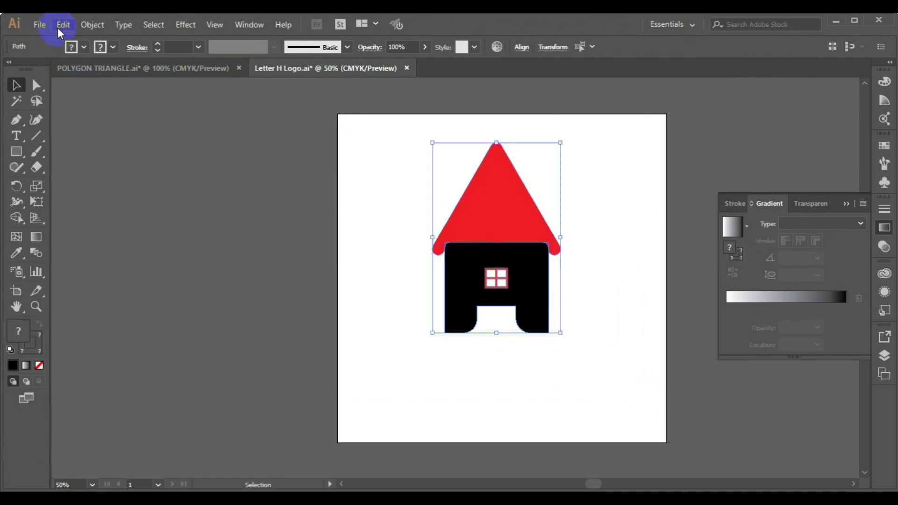
click(84, 25)
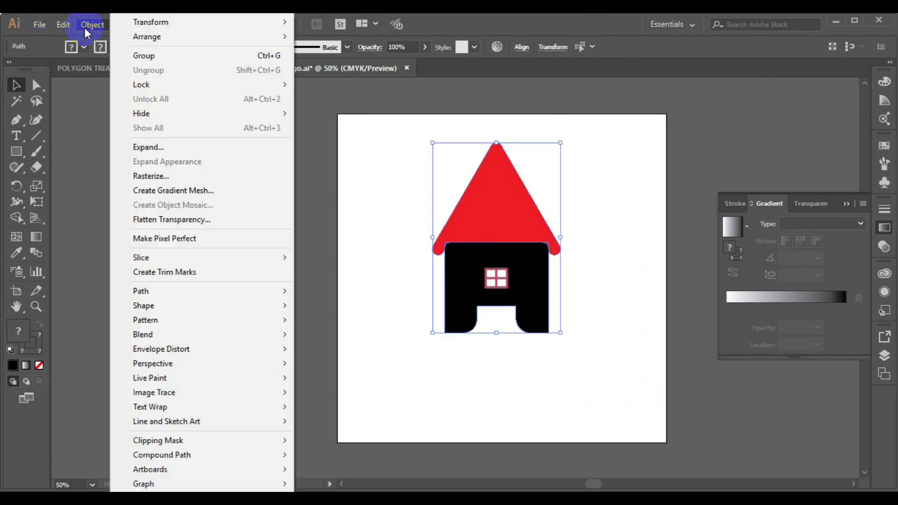
click(157, 56)
click(468, 239)
drag(468, 239, 150, 229)
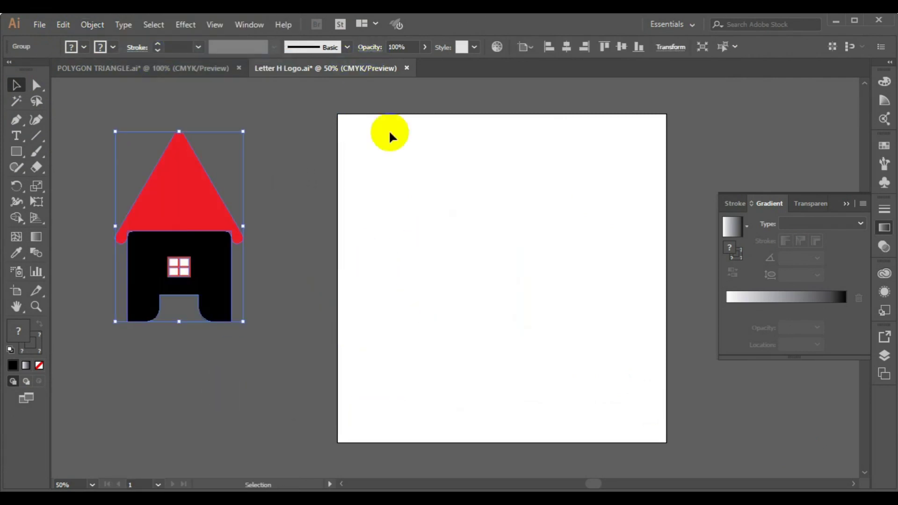
click(296, 112)
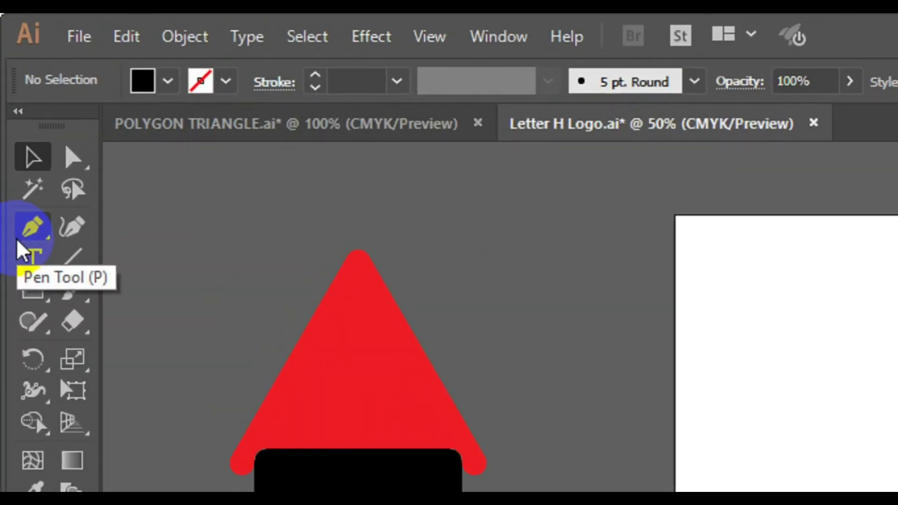
Draw a large closed black shape with the Pen tool along the artboard's bottom edge.
click(18, 236)
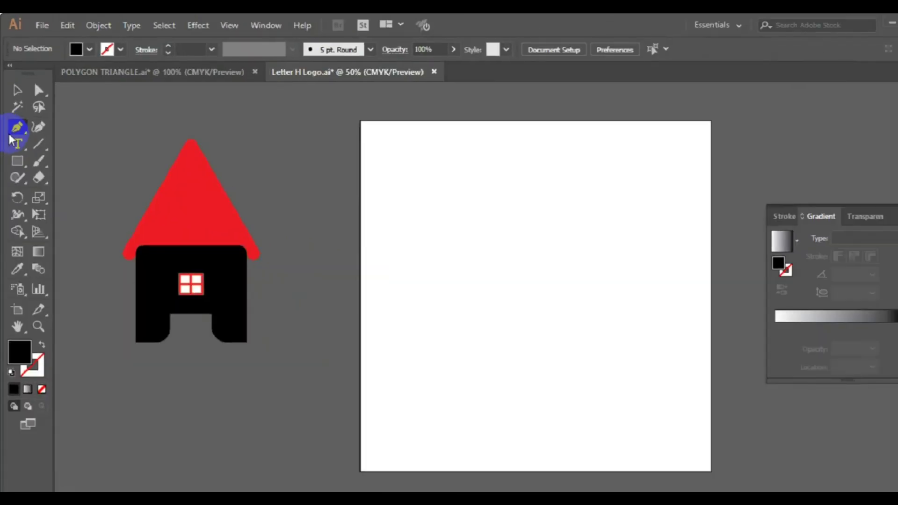
click(338, 353)
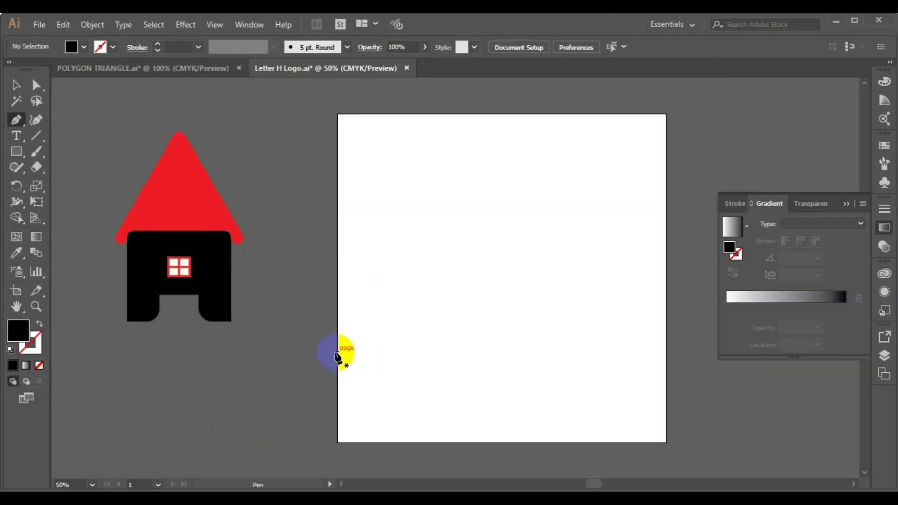
click(579, 321)
click(644, 346)
drag(685, 381, 715, 376)
click(716, 430)
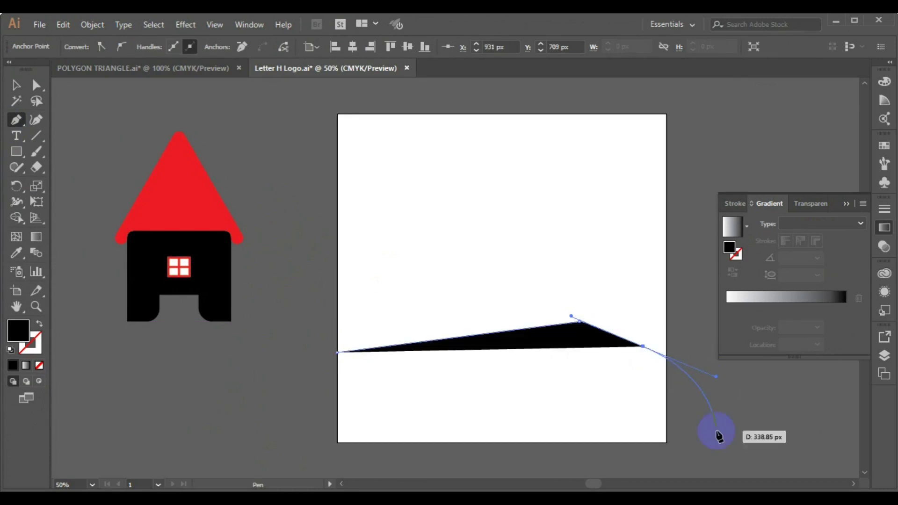
click(693, 466)
click(408, 466)
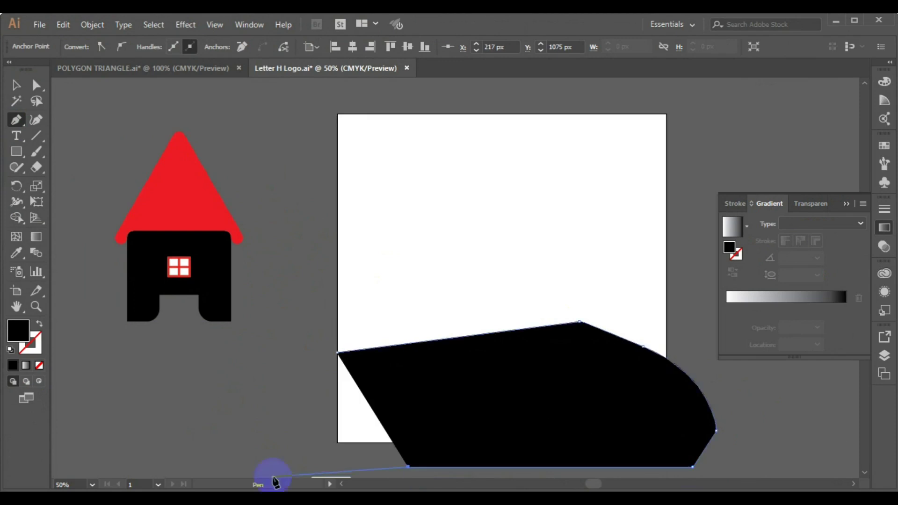
click(259, 462)
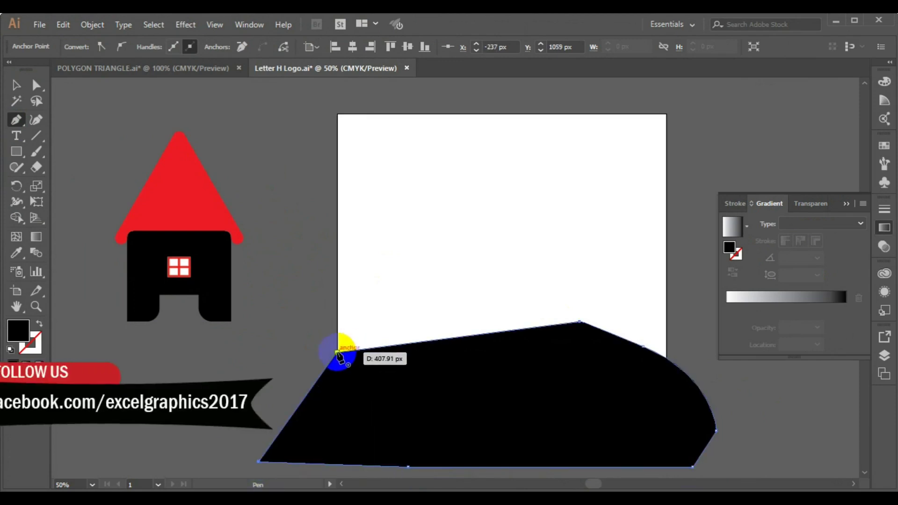
click(337, 352)
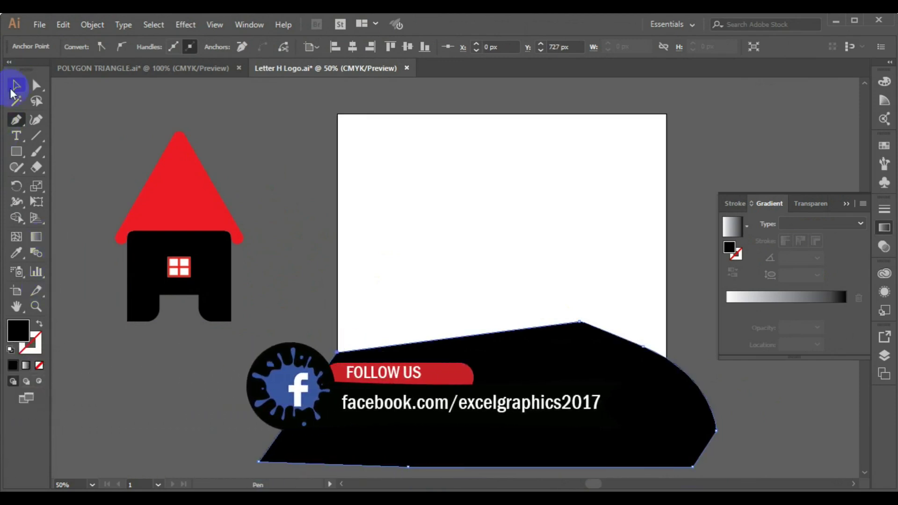
Move the black shape up to span the artboard's middle and show the Color panel.
click(14, 87)
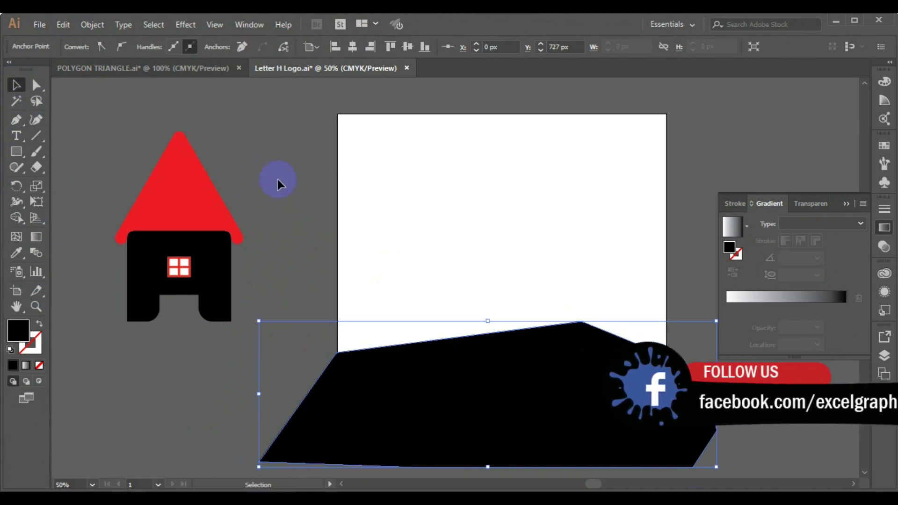
drag(470, 379, 475, 279)
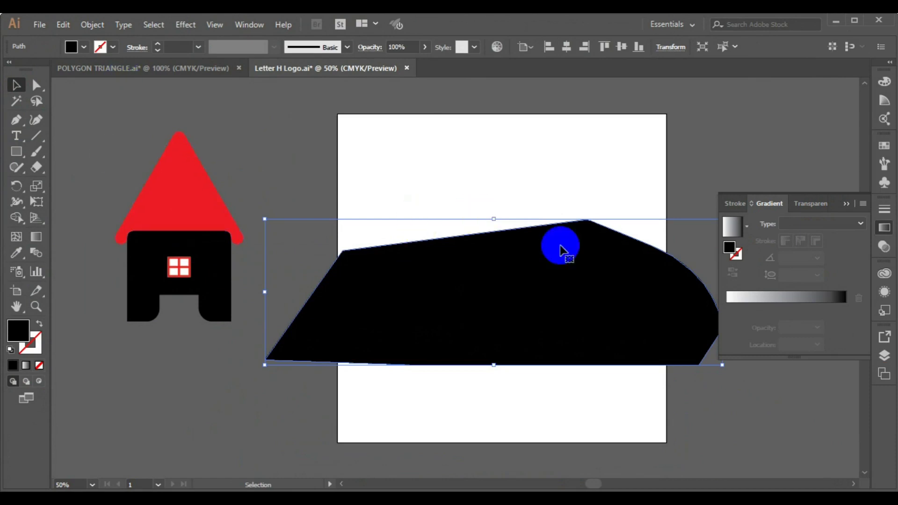
key(F6)
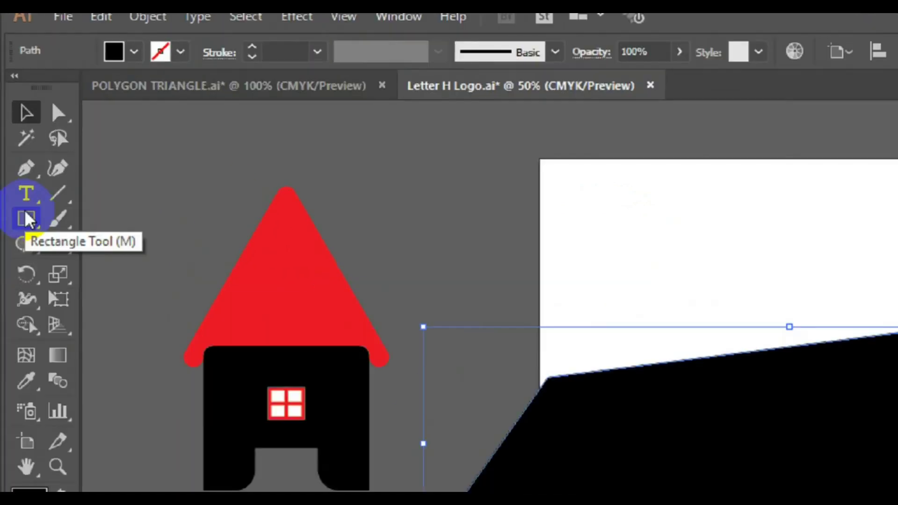
Set the fill to None and the stroke colour to red.
click(25, 219)
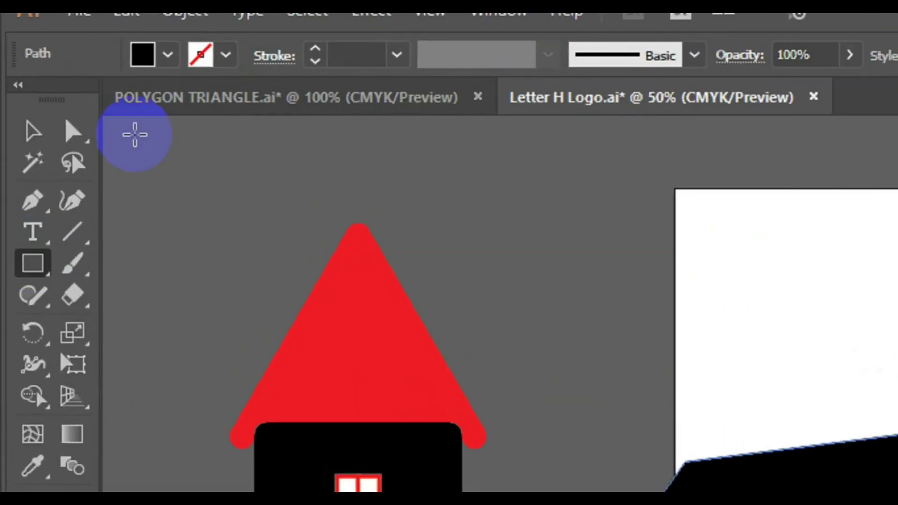
click(167, 55)
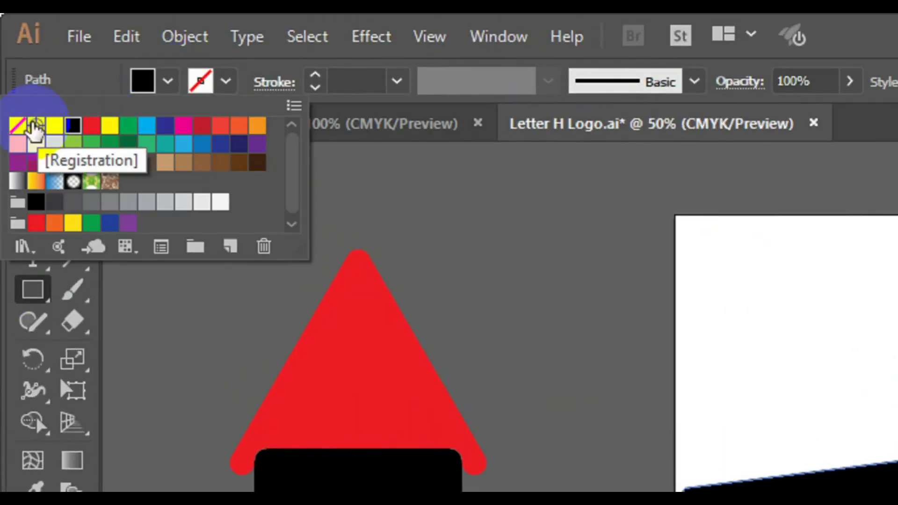
click(18, 125)
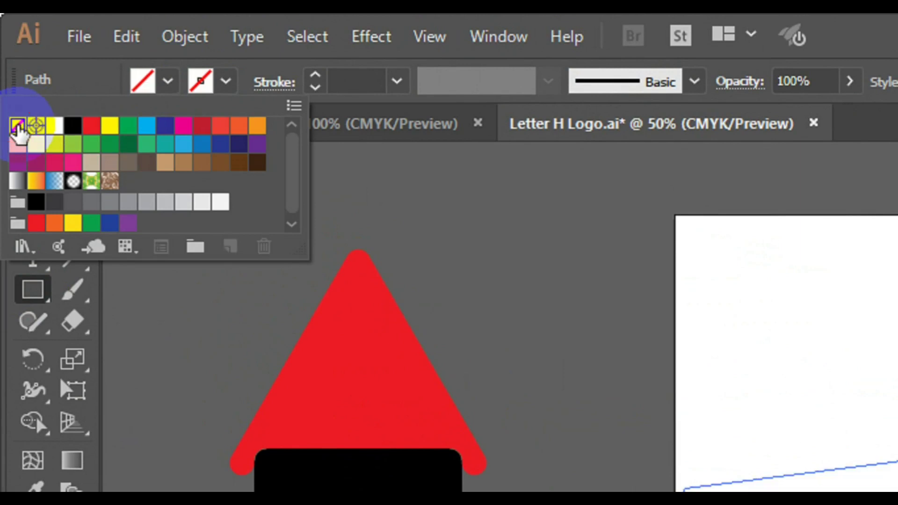
click(73, 125)
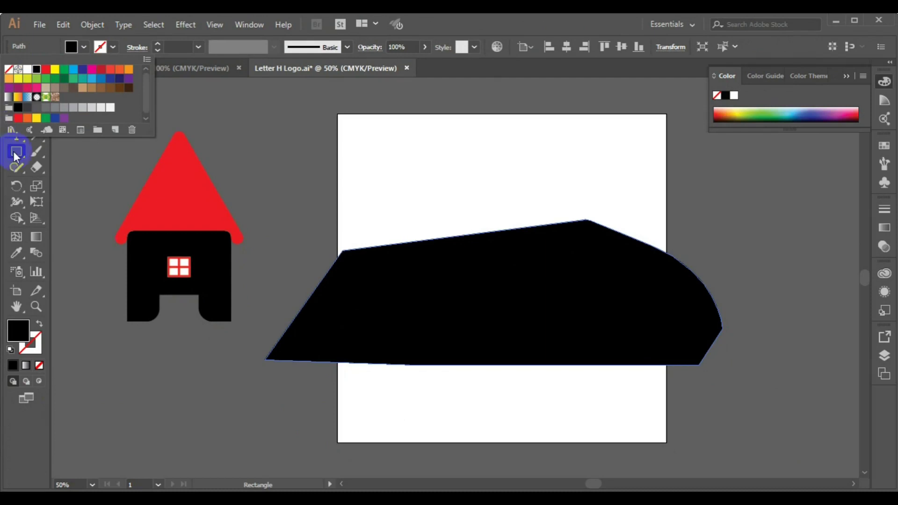
click(16, 97)
click(16, 85)
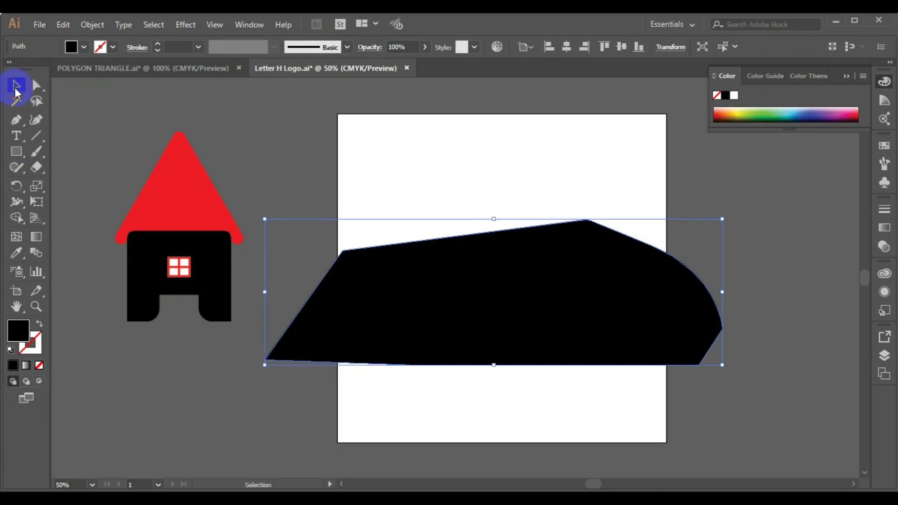
click(136, 114)
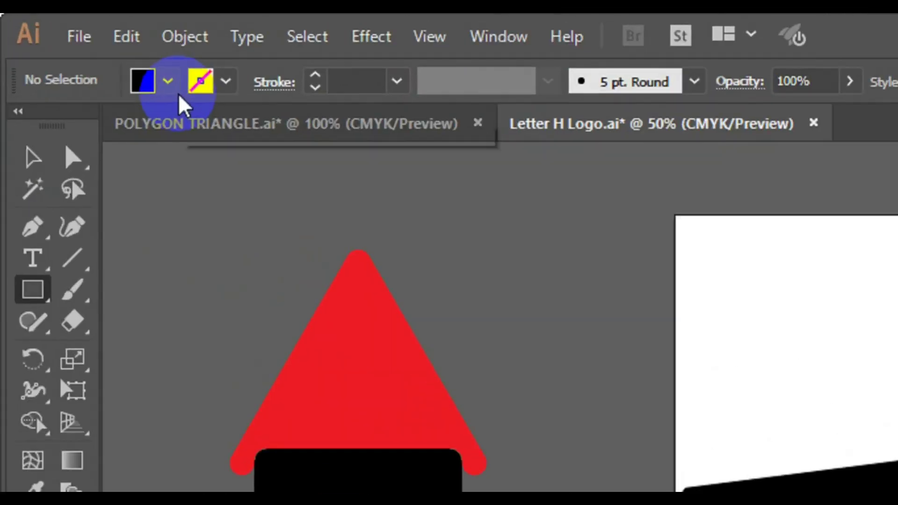
click(169, 83)
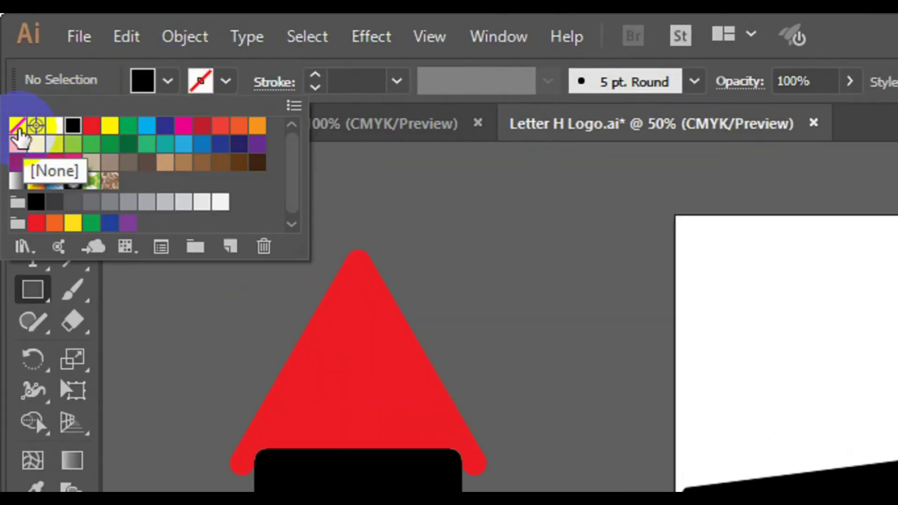
click(17, 125)
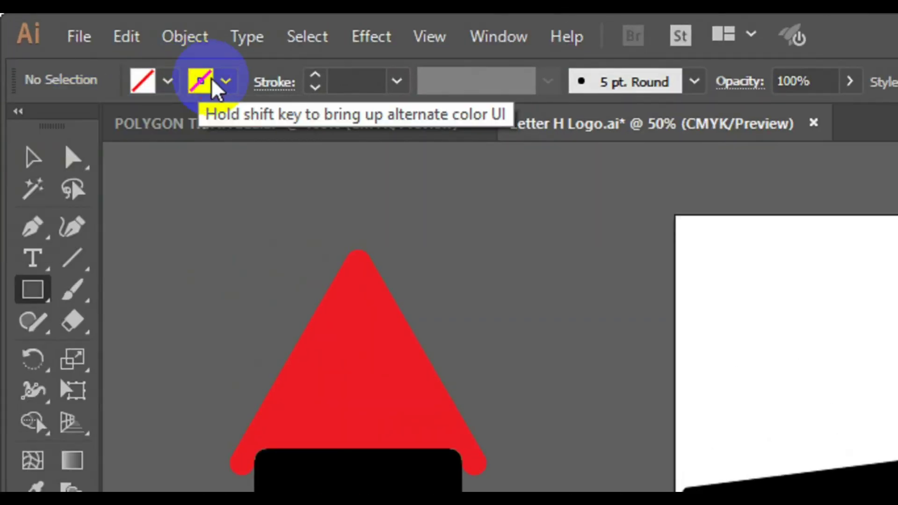
click(213, 83)
click(92, 123)
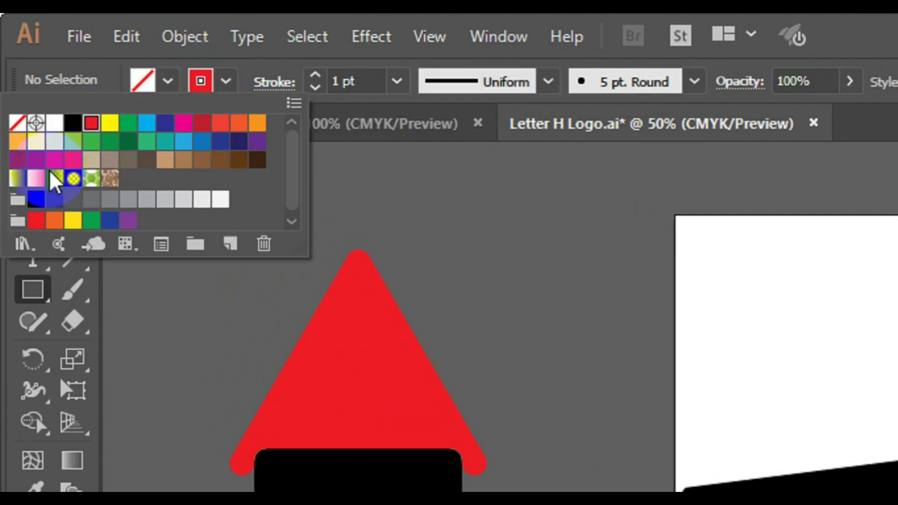
Draw a tall rectangle covering the black shape's left end past the artboard edge.
click(34, 289)
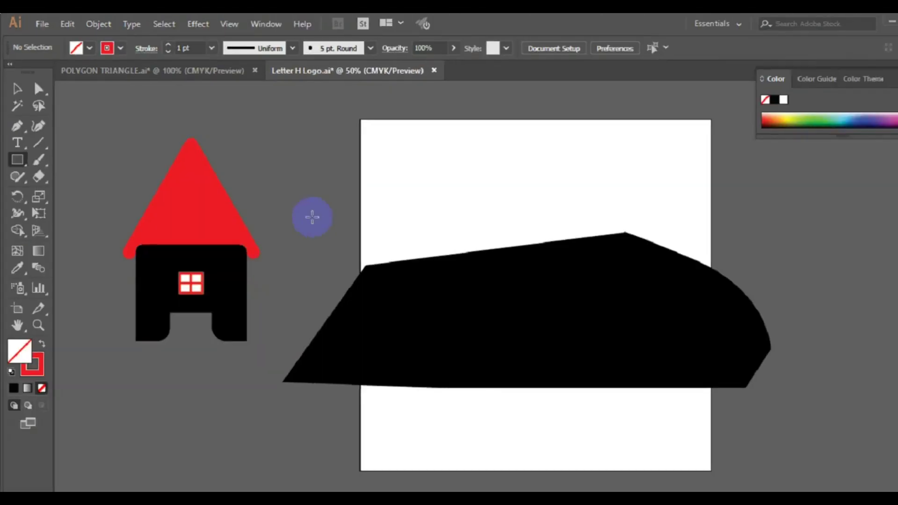
drag(275, 196, 330, 349)
drag(331, 358, 337, 376)
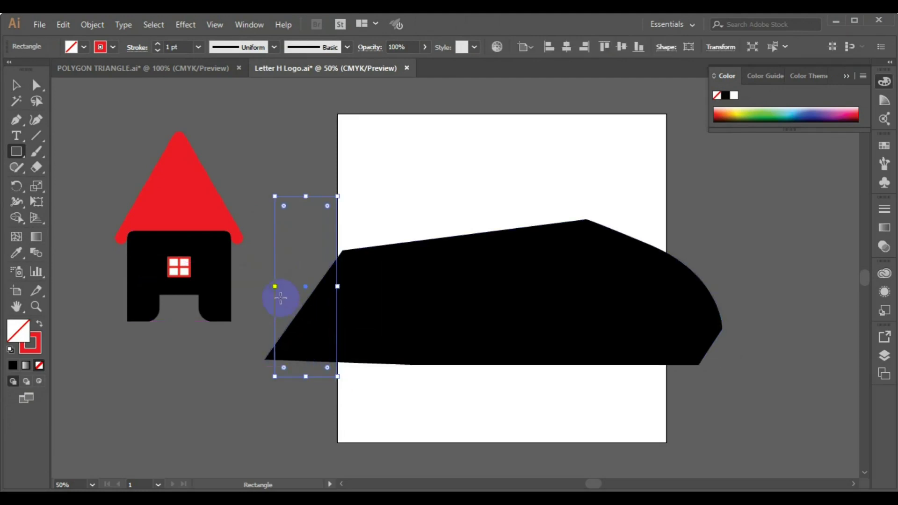
click(275, 285)
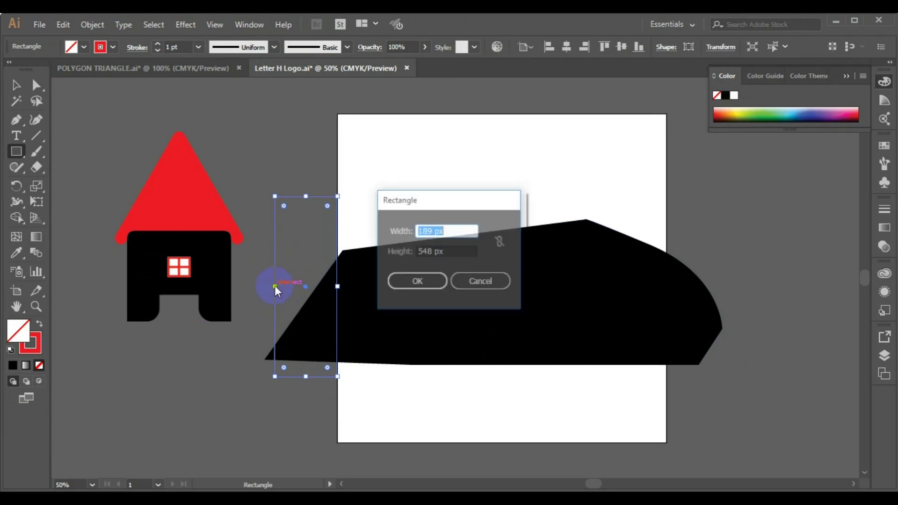
click(499, 283)
click(16, 85)
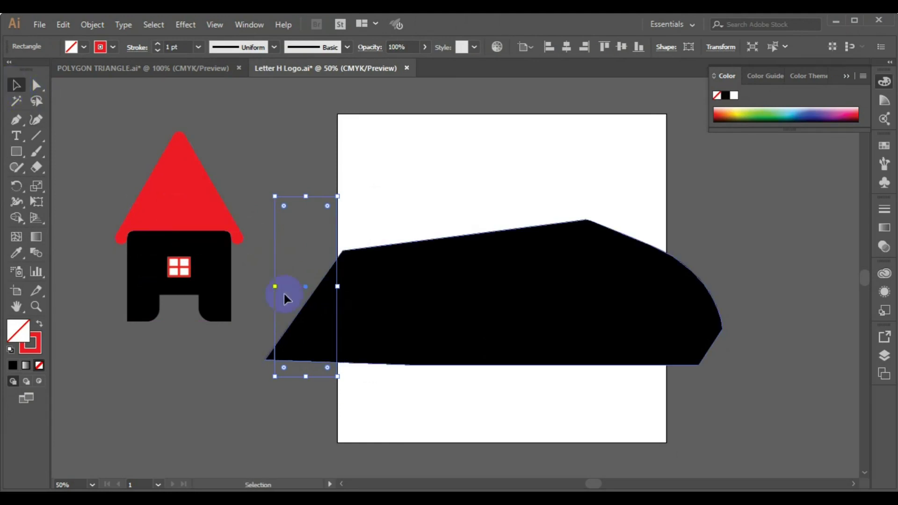
drag(275, 286, 261, 286)
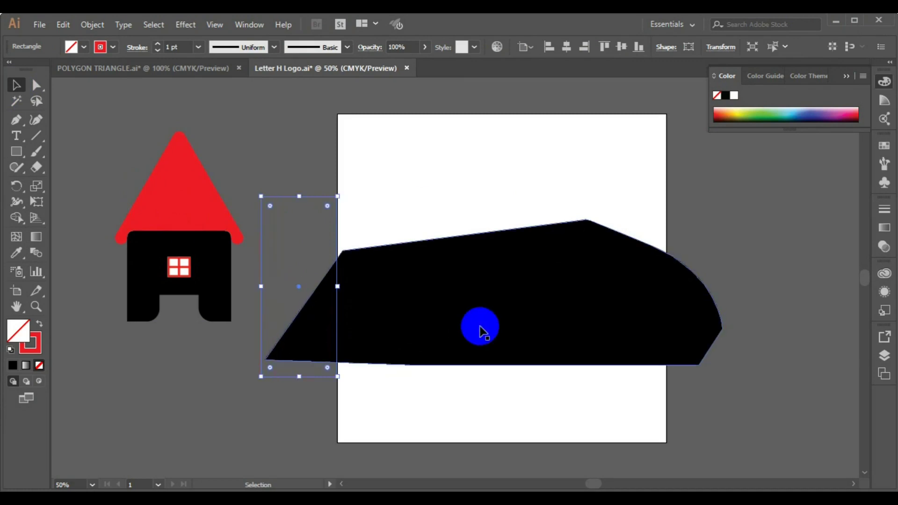
Delete the black shape's overhang beyond the artboard's left edge with Shape Builder.
shift+click(480, 329)
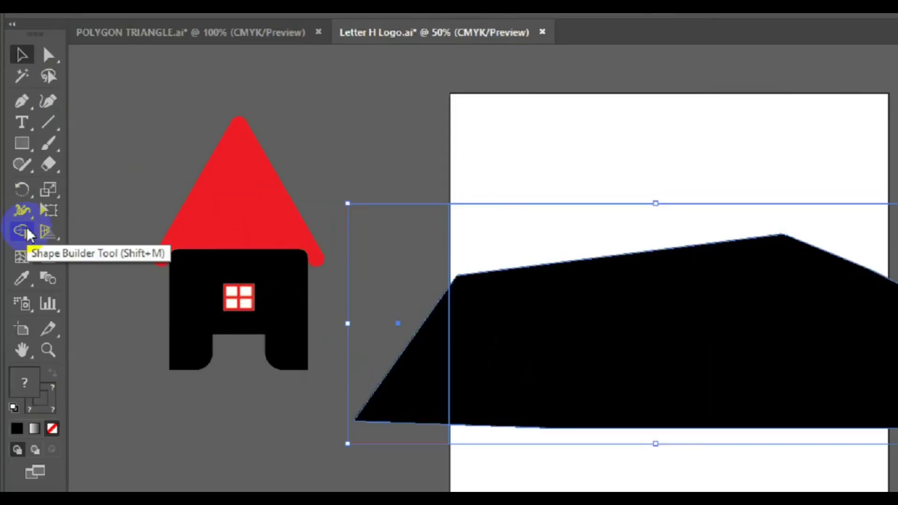
click(21, 215)
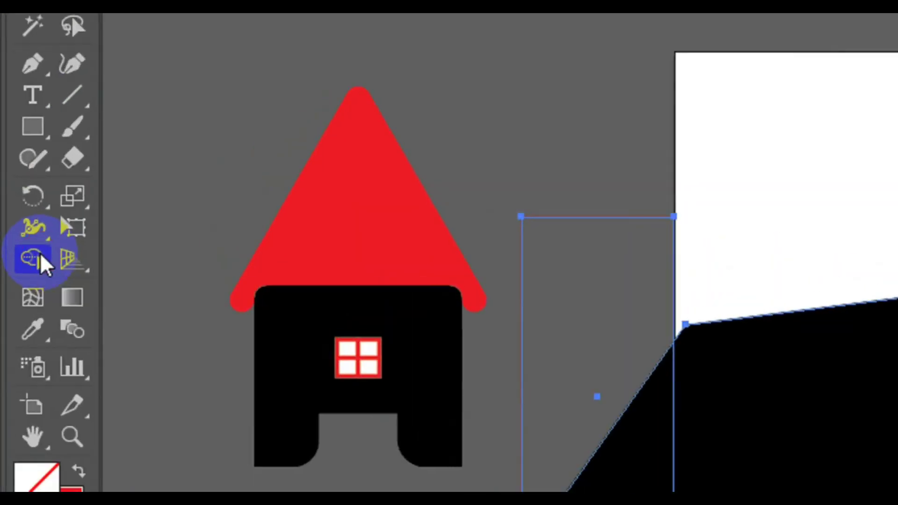
click(596, 437)
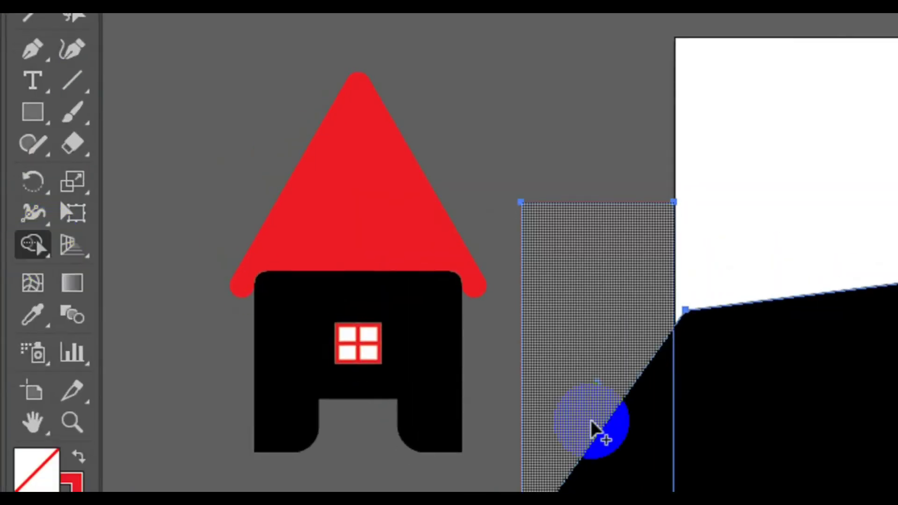
alt+click(641, 350)
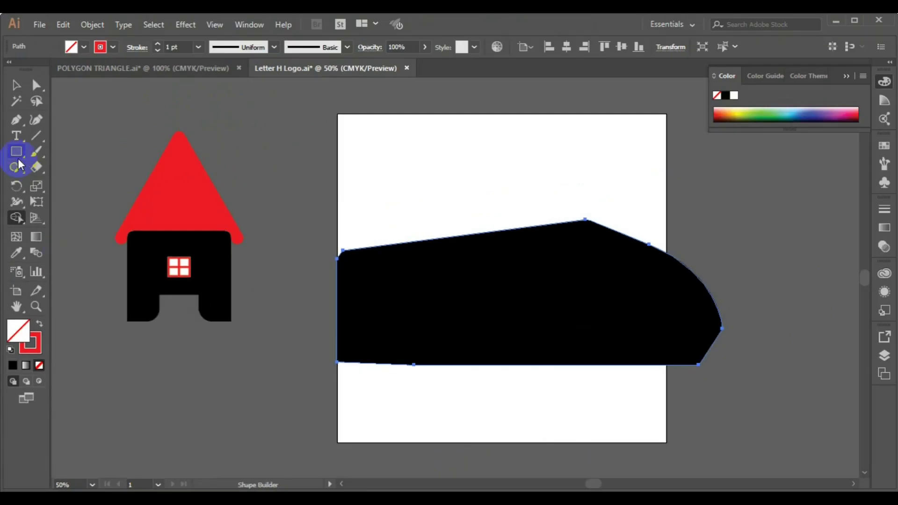
click(18, 160)
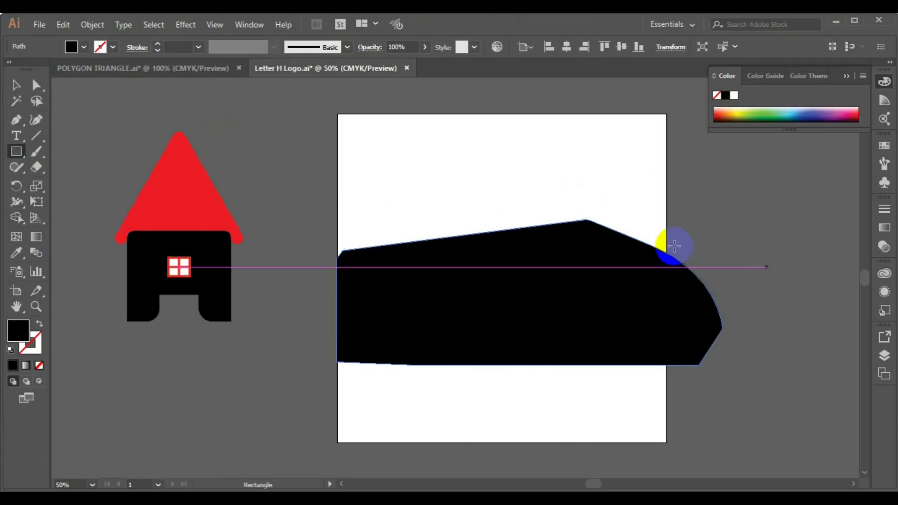
Trim the black shape's curved right overhang with a rectangle and Shape Builder, then delete the shape.
drag(666, 244, 750, 383)
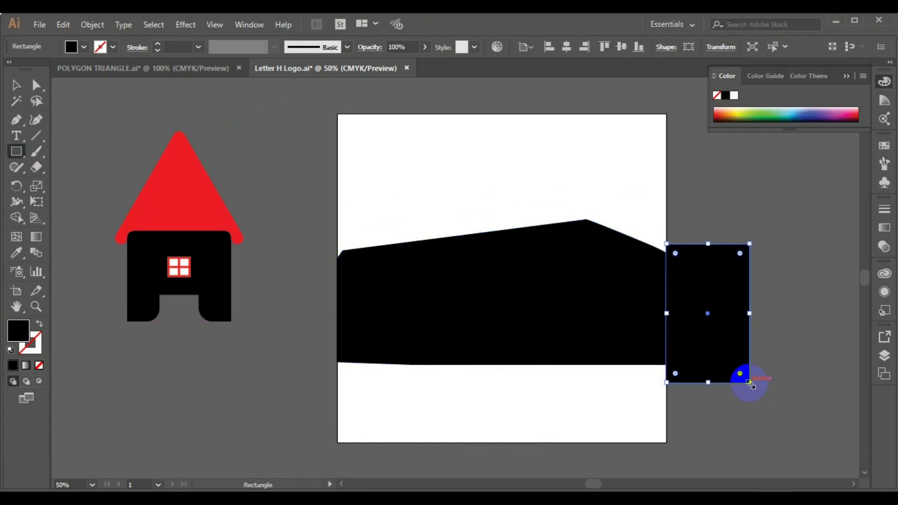
click(16, 86)
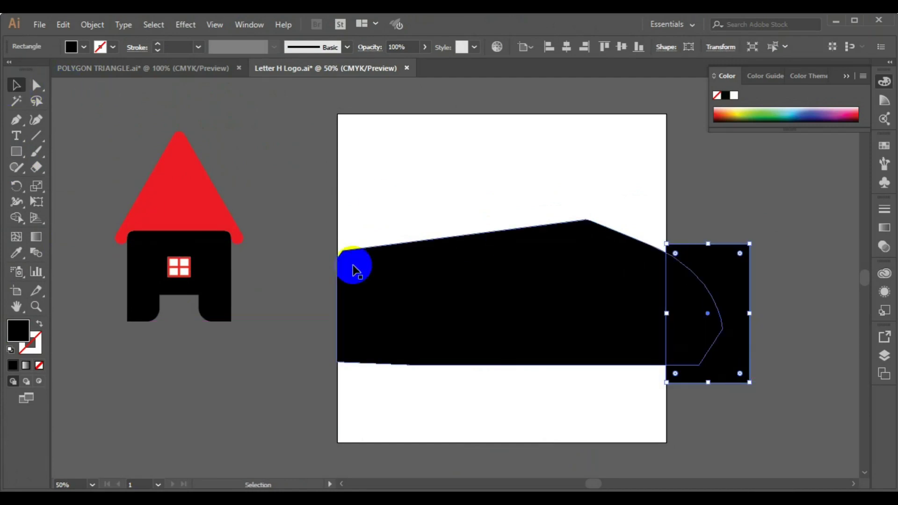
shift+click(392, 295)
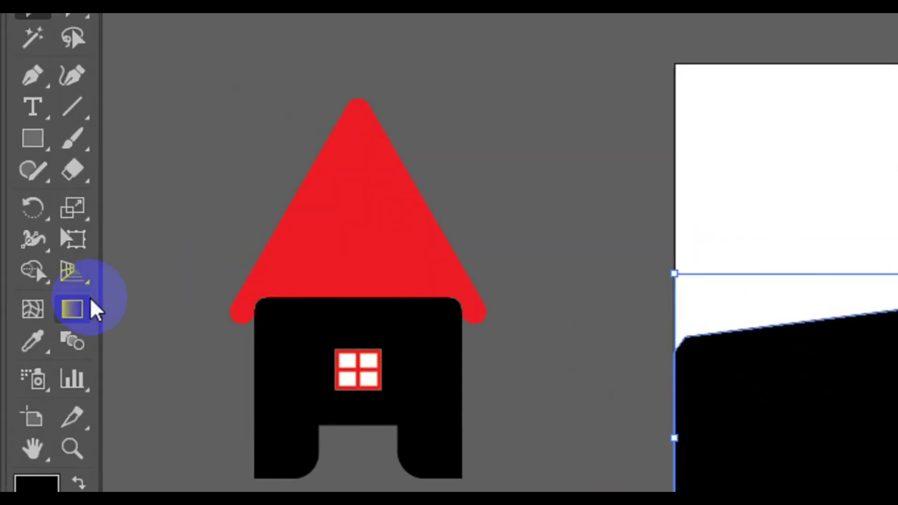
click(16, 218)
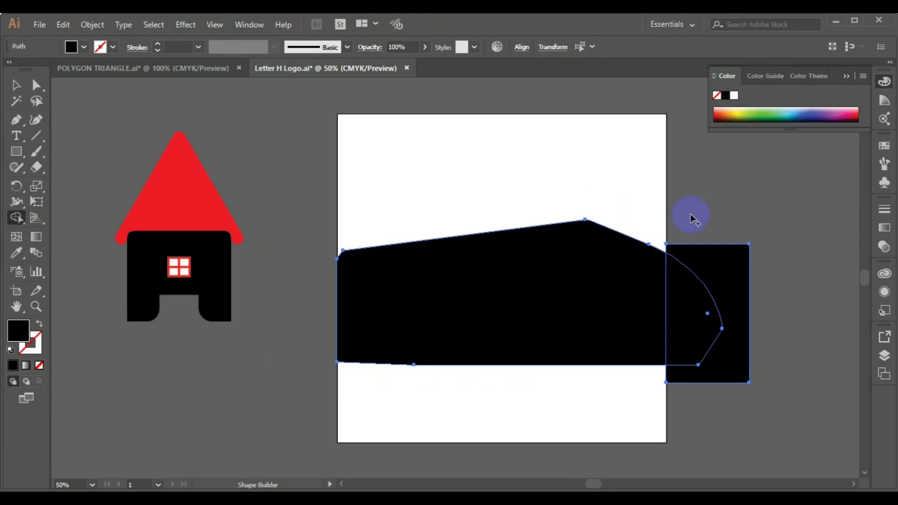
drag(690, 214, 685, 406)
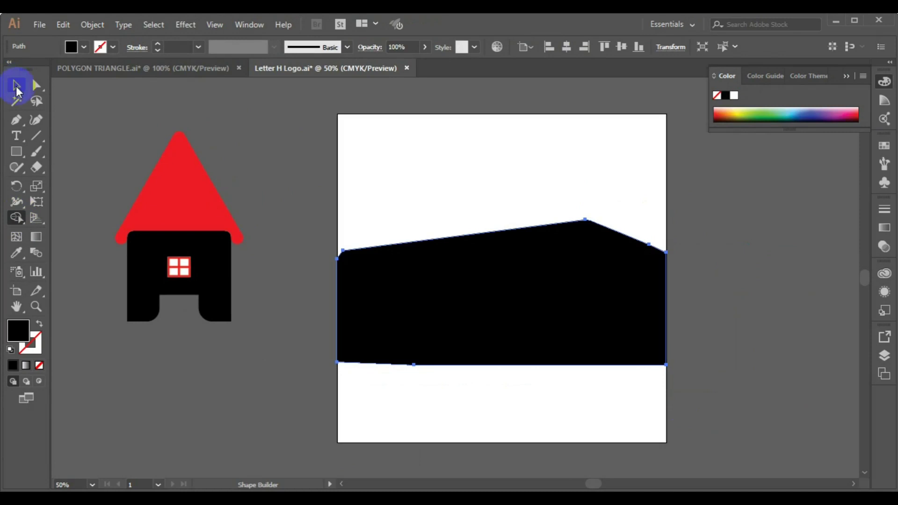
click(16, 87)
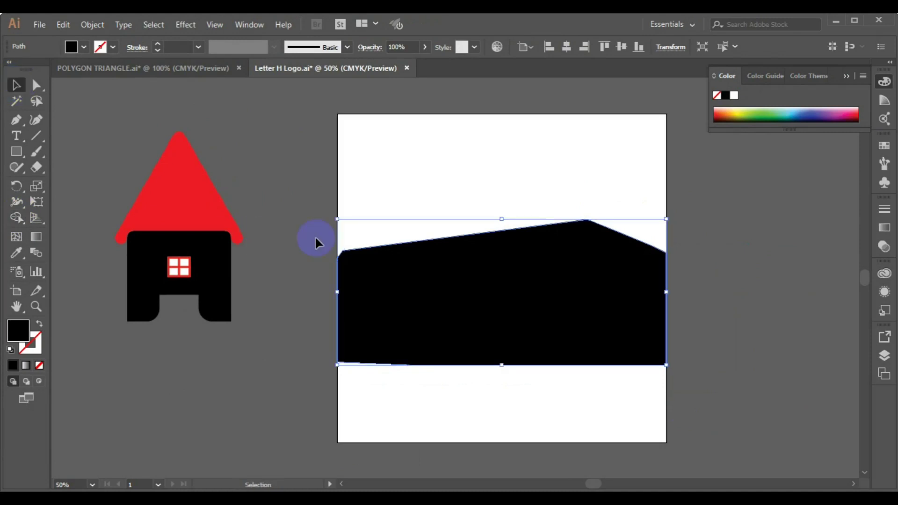
key(Delete)
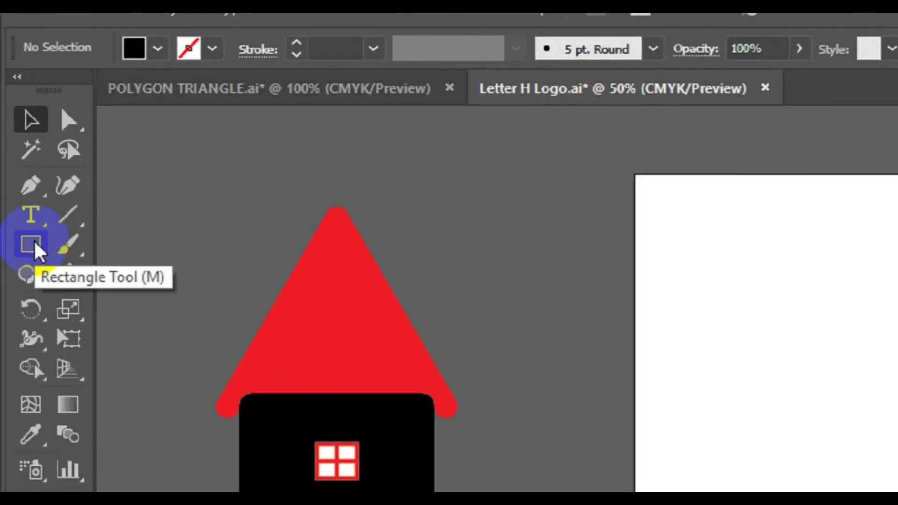
Draw a 360 px black circle and drag an overlapping copy to its right.
drag(16, 152, 100, 187)
drag(202, 336, 202, 336)
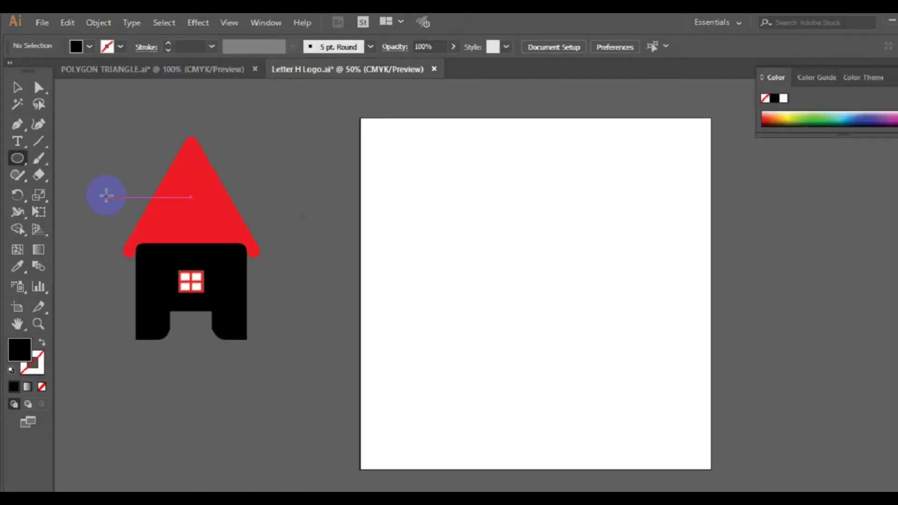
drag(372, 222, 417, 265)
click(19, 89)
drag(411, 227, 530, 260)
Merge the two circles with Shape Builder and move the result to the artboard's top-right.
right_click(400, 268)
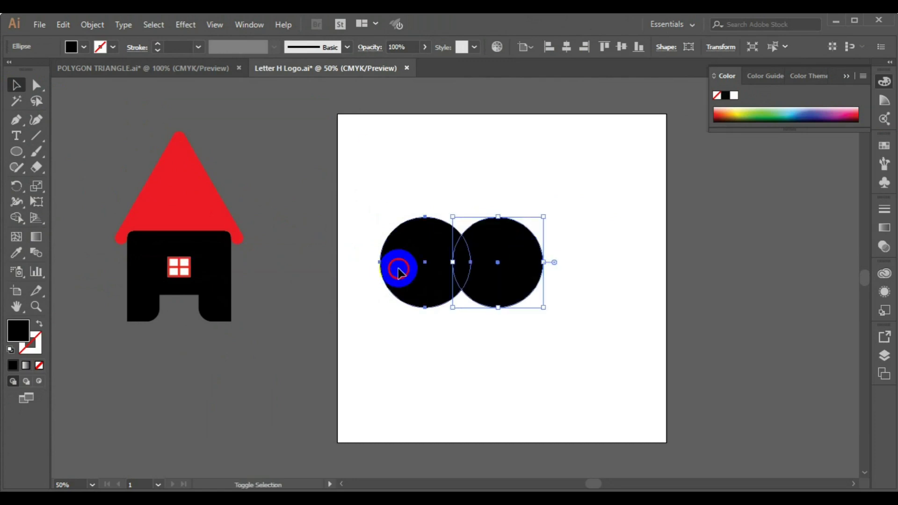
shift+click(398, 269)
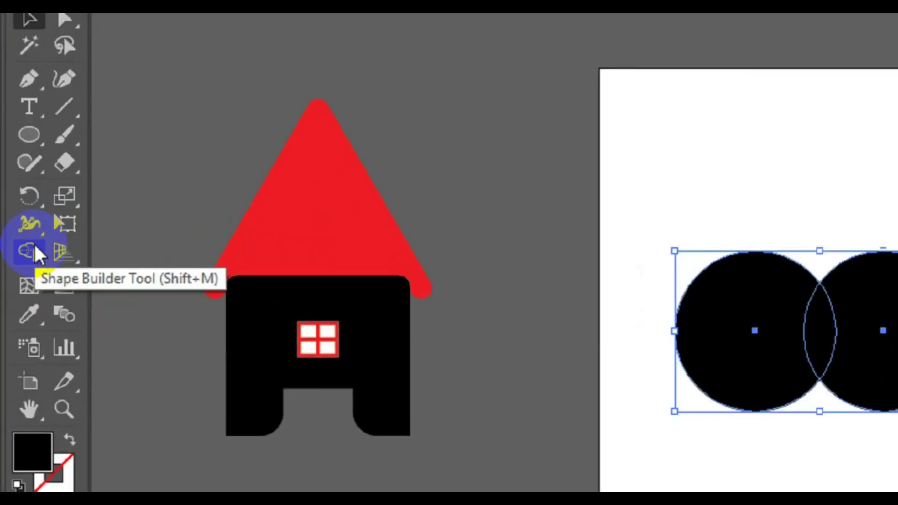
click(38, 256)
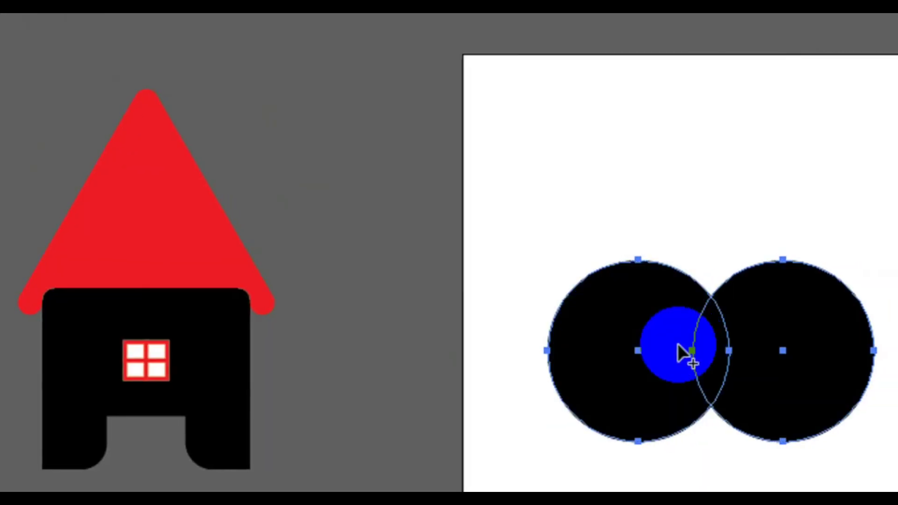
drag(668, 345, 767, 355)
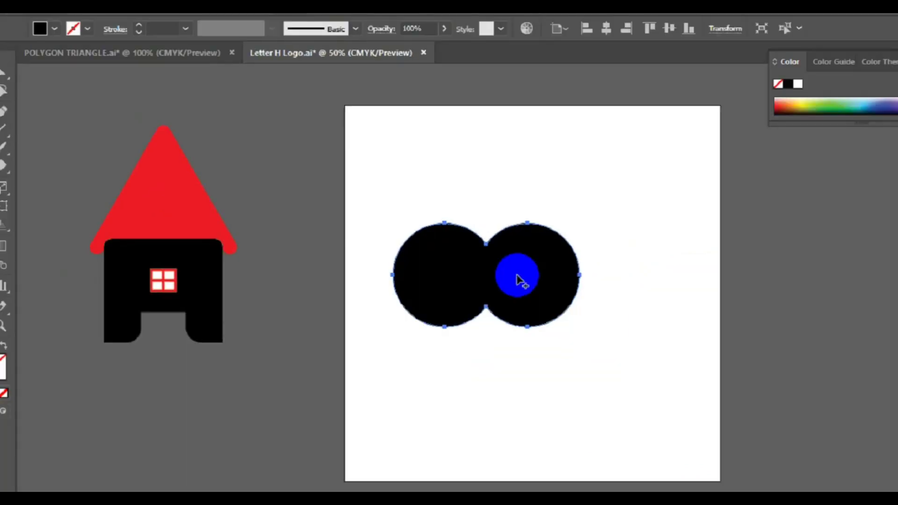
click(14, 86)
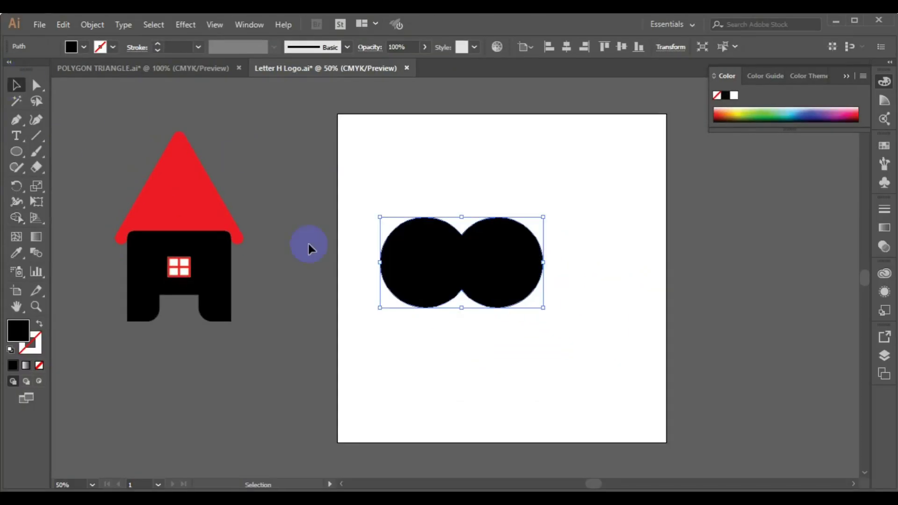
drag(500, 265, 610, 171)
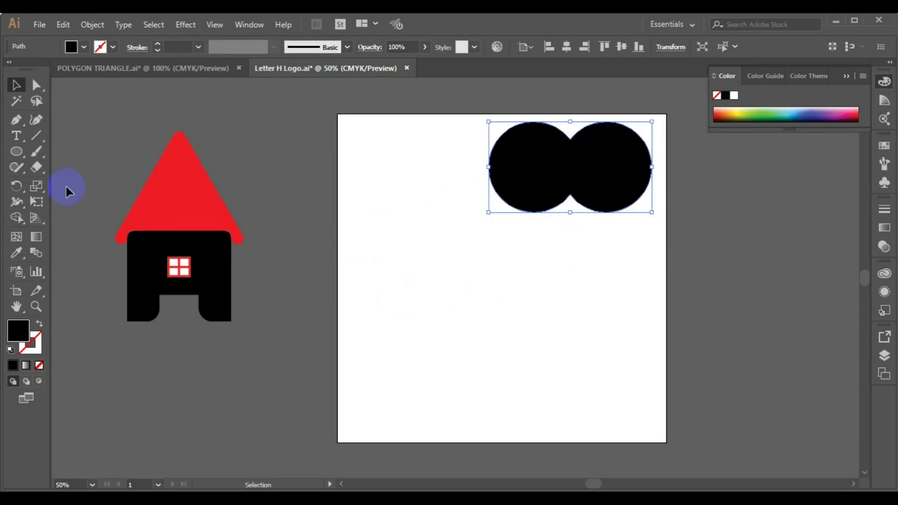
click(16, 152)
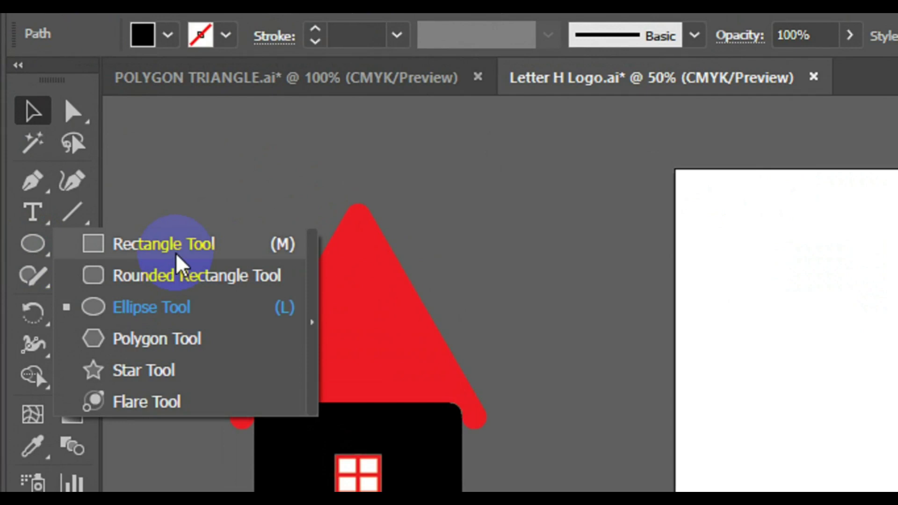
Draw a black rectangle, then a black triangle placed above it as a roof.
click(178, 265)
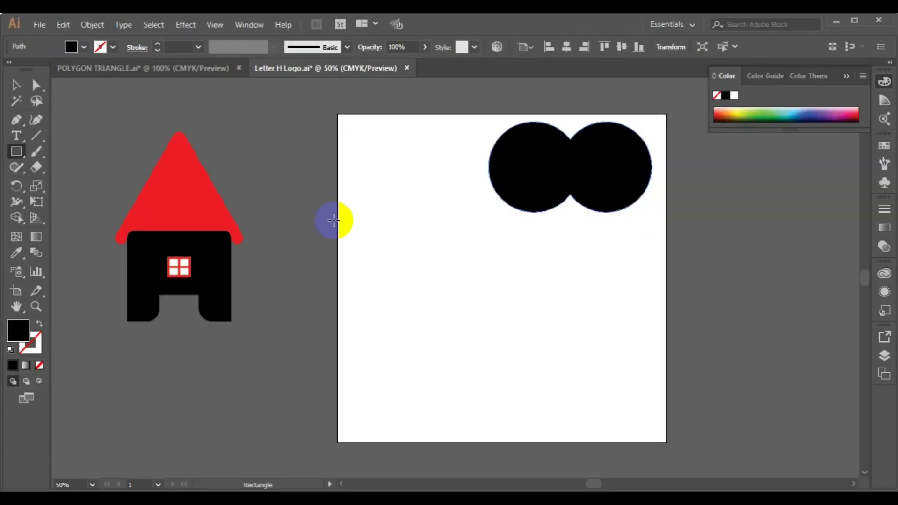
drag(374, 231, 501, 339)
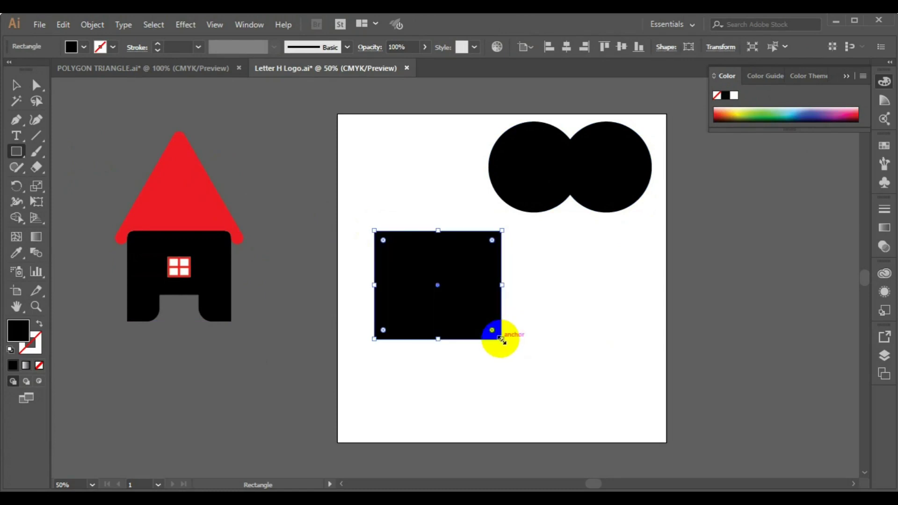
drag(21, 160, 83, 197)
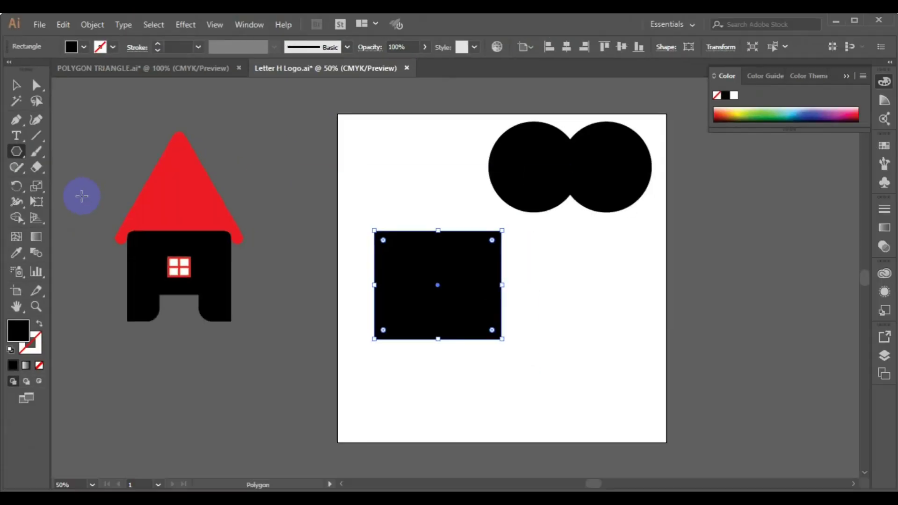
drag(328, 158, 423, 166)
key(ctrl+z)
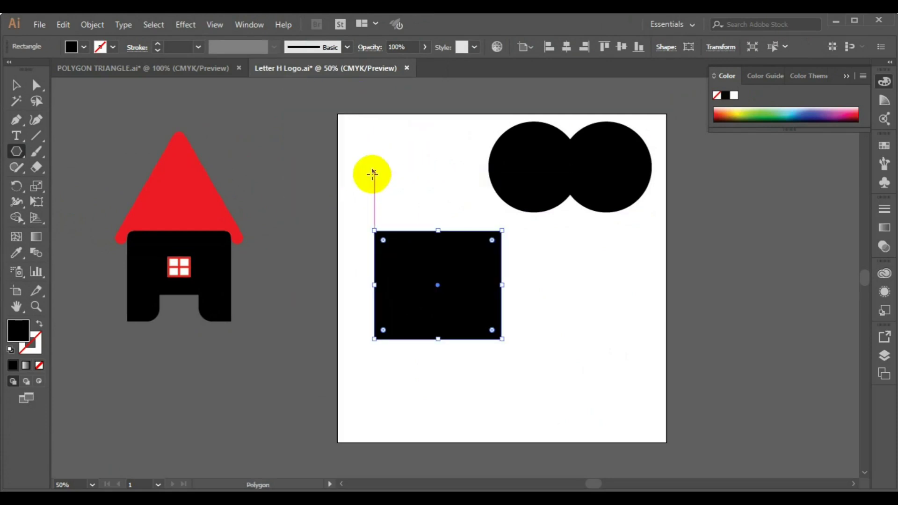
drag(372, 174, 437, 219)
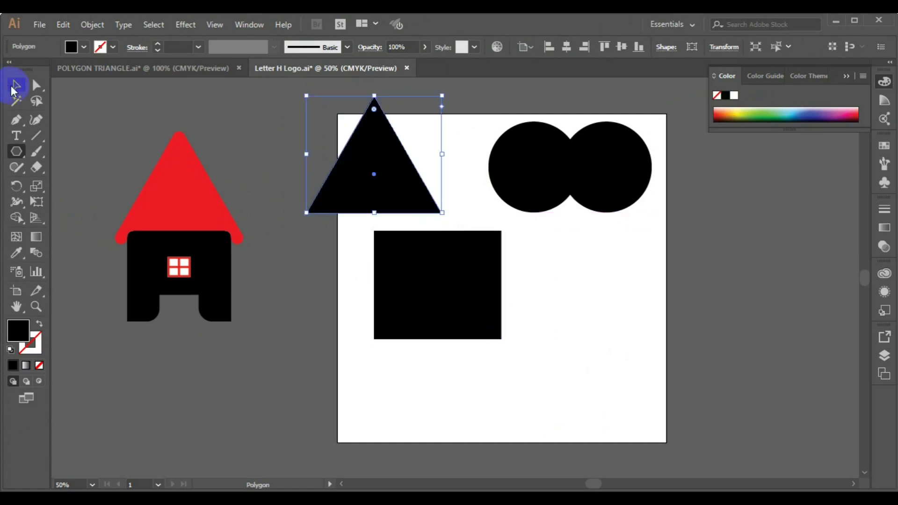
click(14, 88)
click(398, 191)
Centre the triangle and rectangle on each other, then move them lower on the artboard.
drag(398, 191, 461, 209)
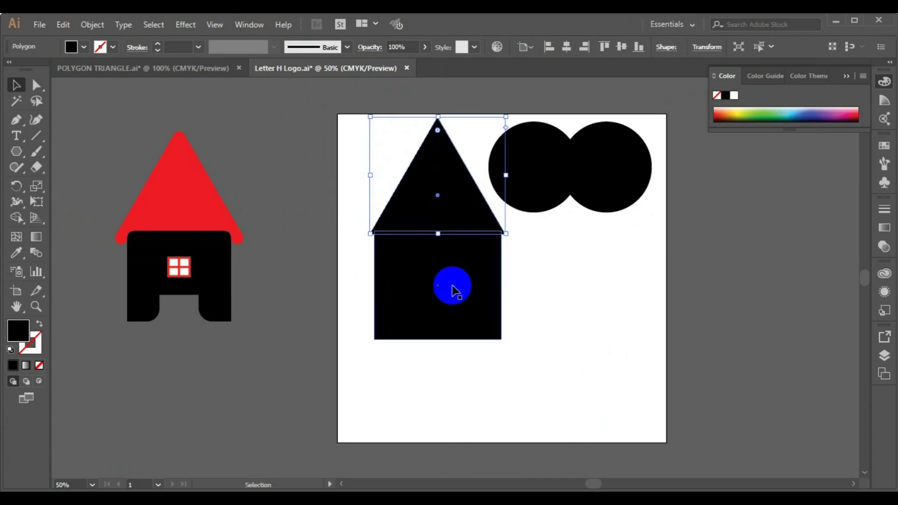
shift+click(452, 287)
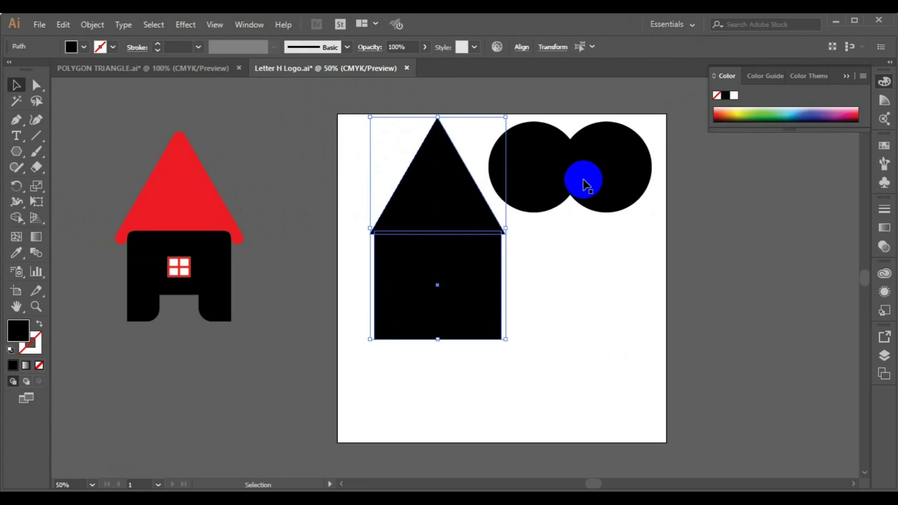
click(521, 47)
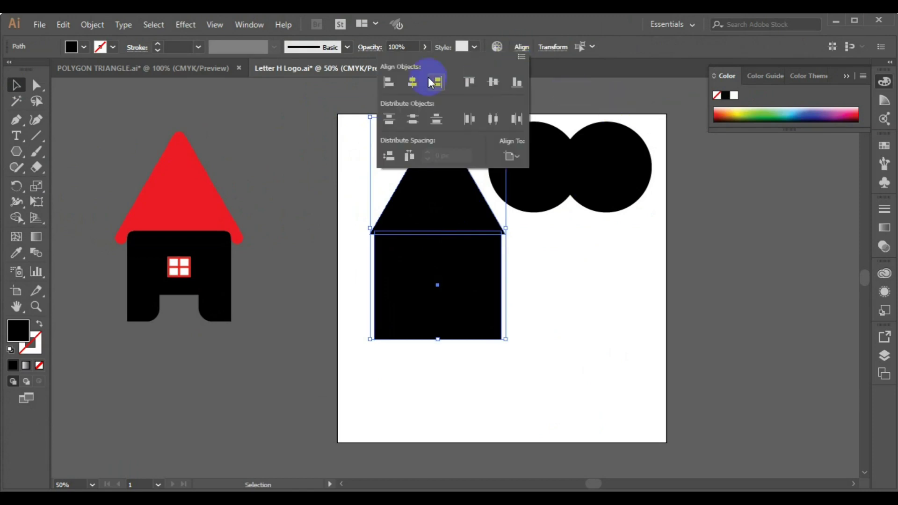
click(413, 83)
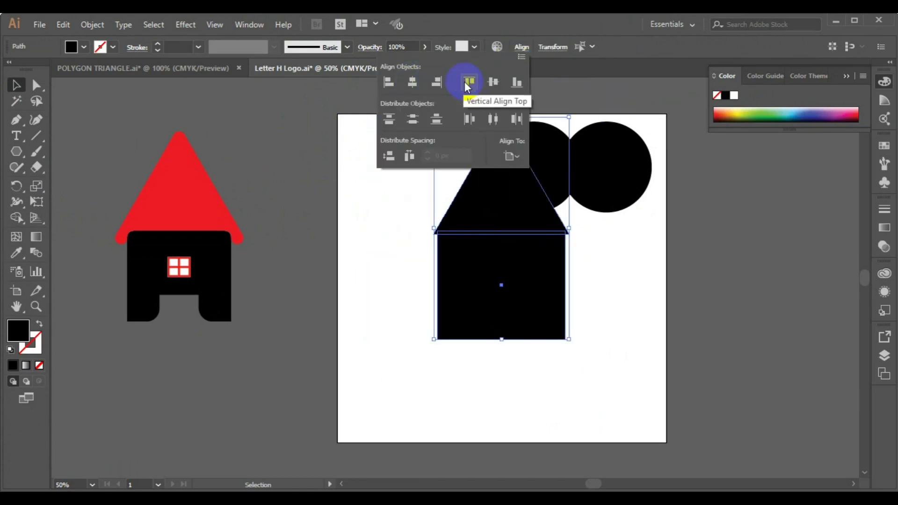
click(492, 87)
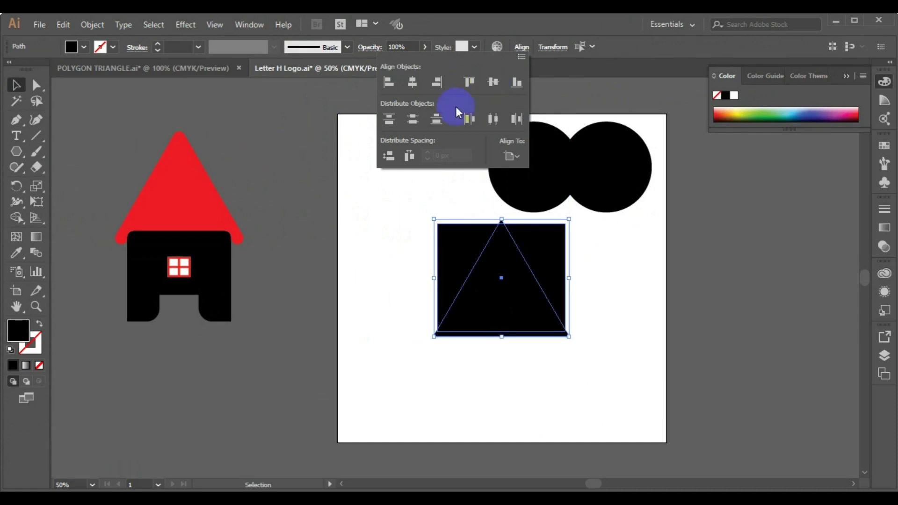
click(385, 181)
drag(514, 308, 490, 340)
Raise the triangle so its base sits on the rectangle's top edge, then select both.
click(649, 330)
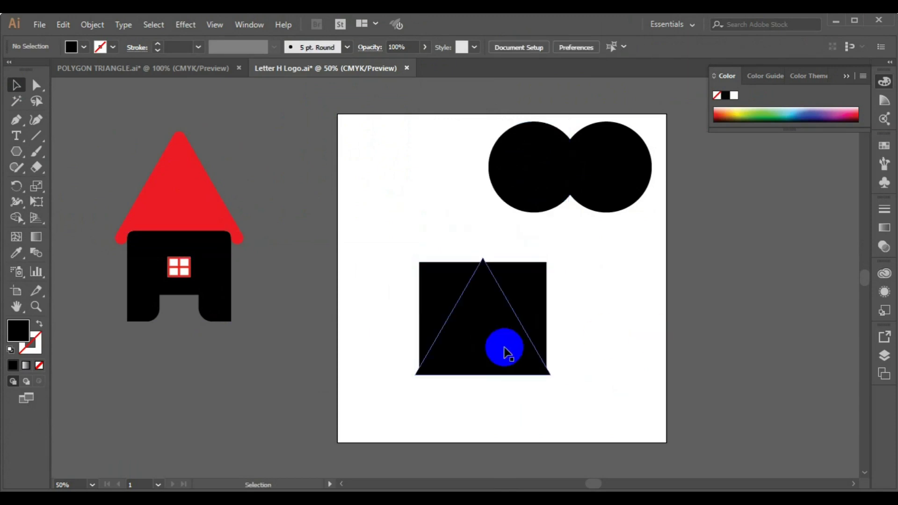
click(504, 348)
drag(504, 350, 507, 239)
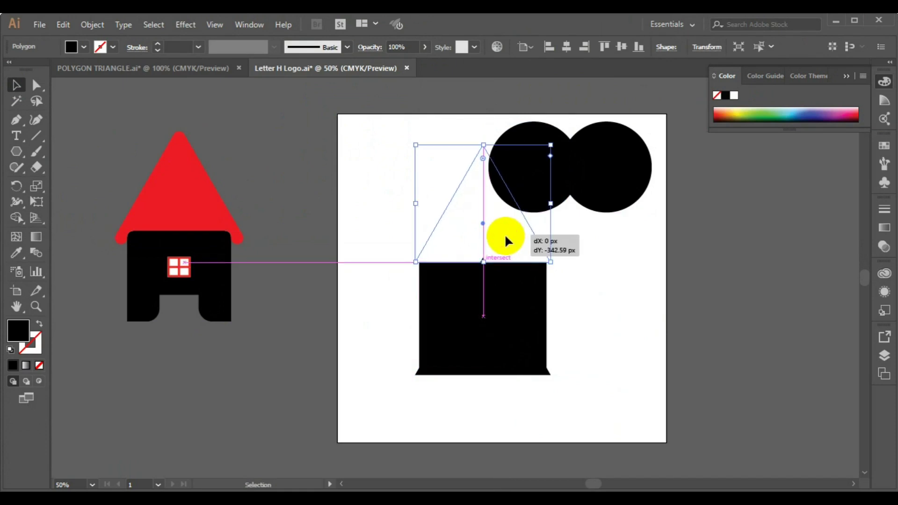
drag(490, 321, 490, 321)
shift+click(489, 321)
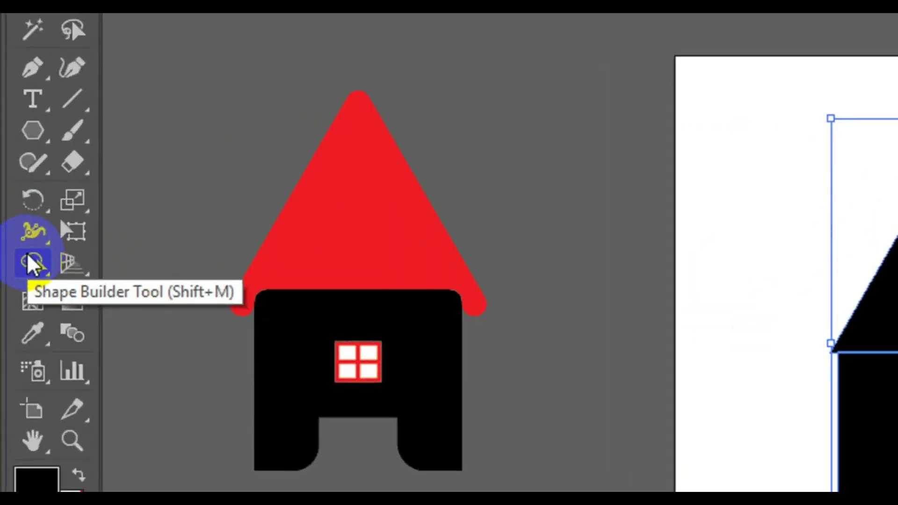
click(16, 218)
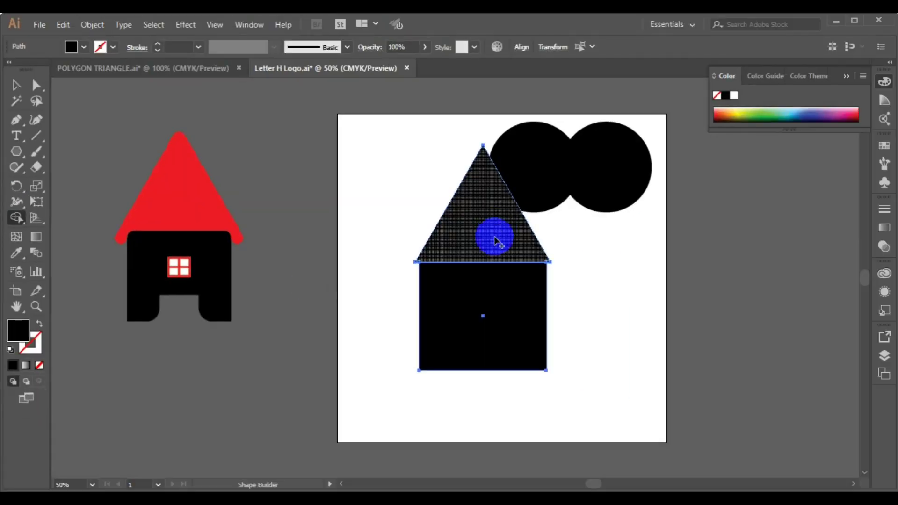
Merge triangle and rectangle with Shape Builder, fill navy (C=100 M=100 Y=25 K=25), move down-left.
drag(495, 241, 495, 316)
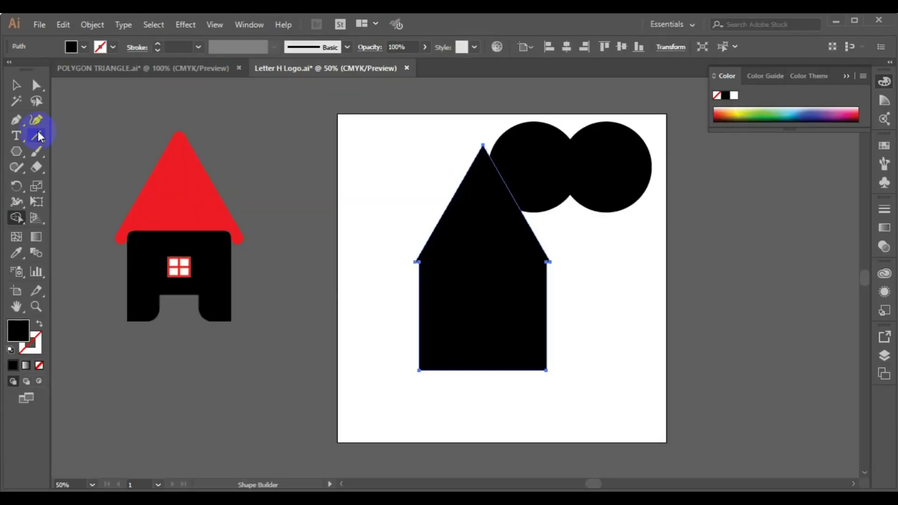
click(16, 86)
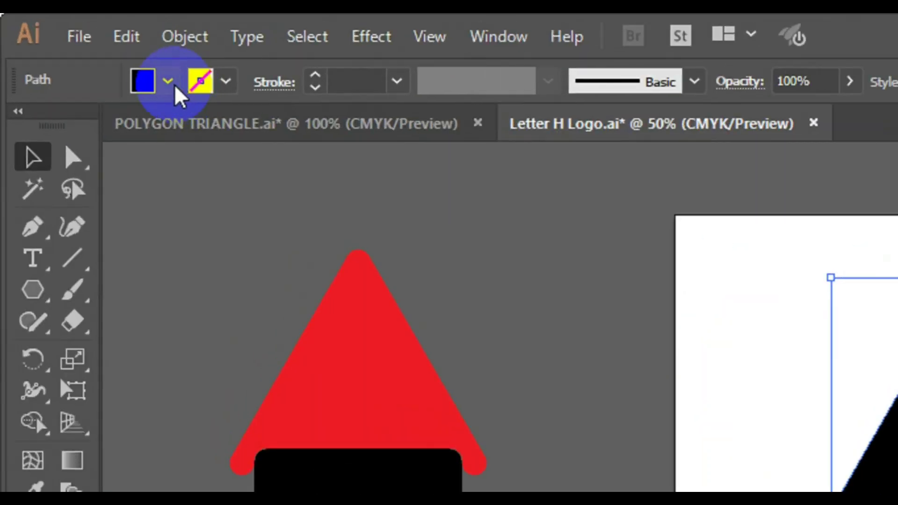
click(117, 64)
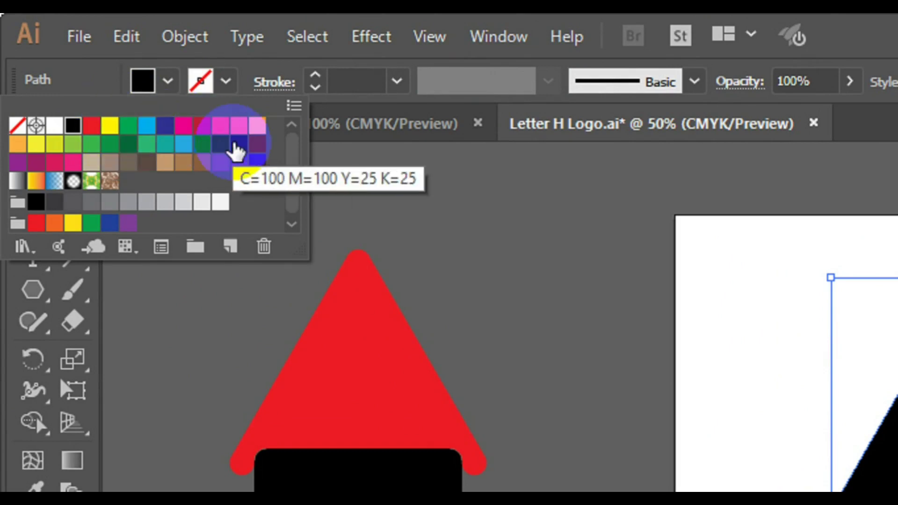
click(236, 150)
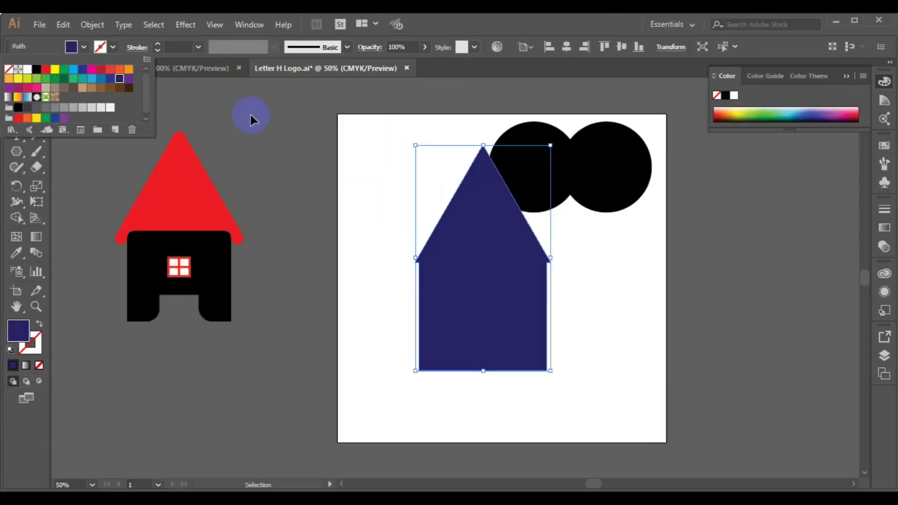
click(251, 119)
drag(529, 267, 487, 345)
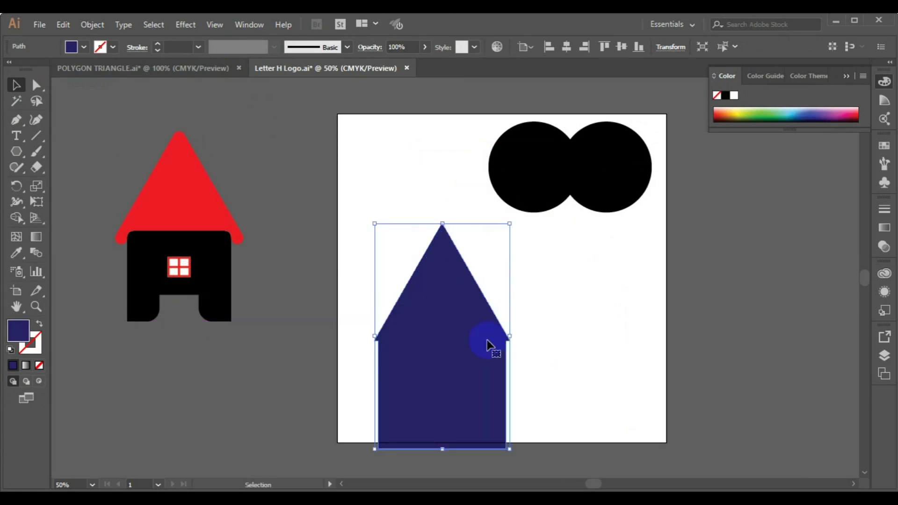